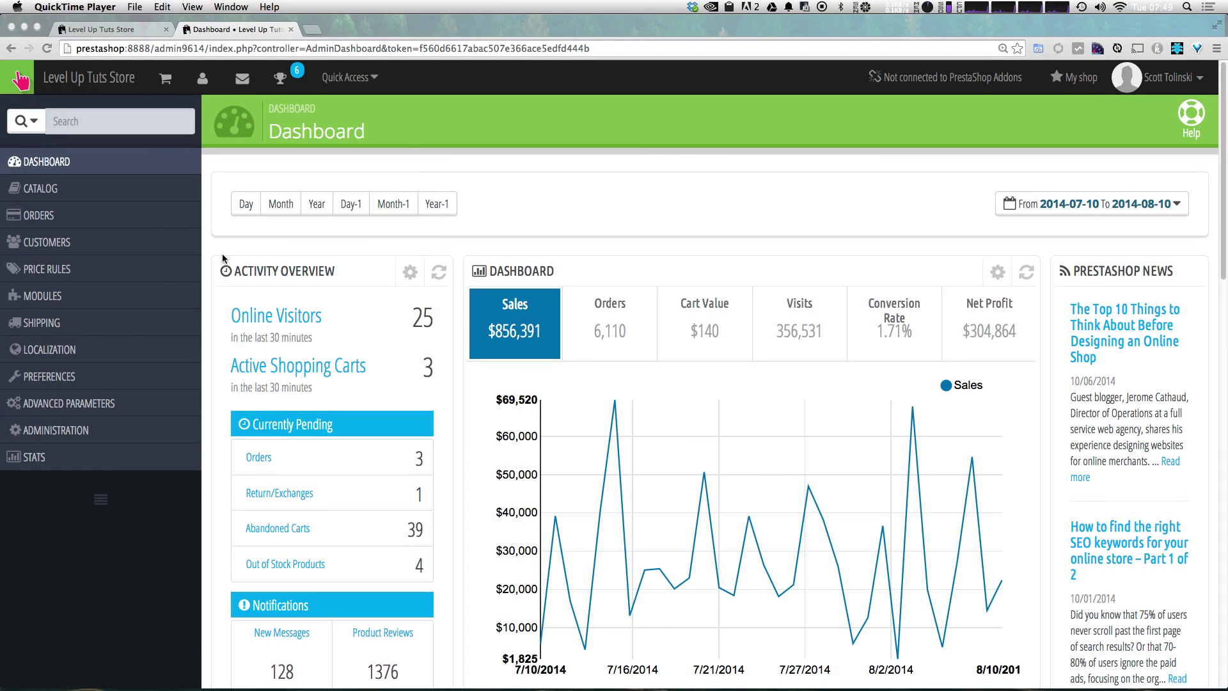
Step: Go to Shipping > Carriers and expand the Edit menu on the Level Up Tuts Store row
click(402, 169)
mouse_move(78, 319)
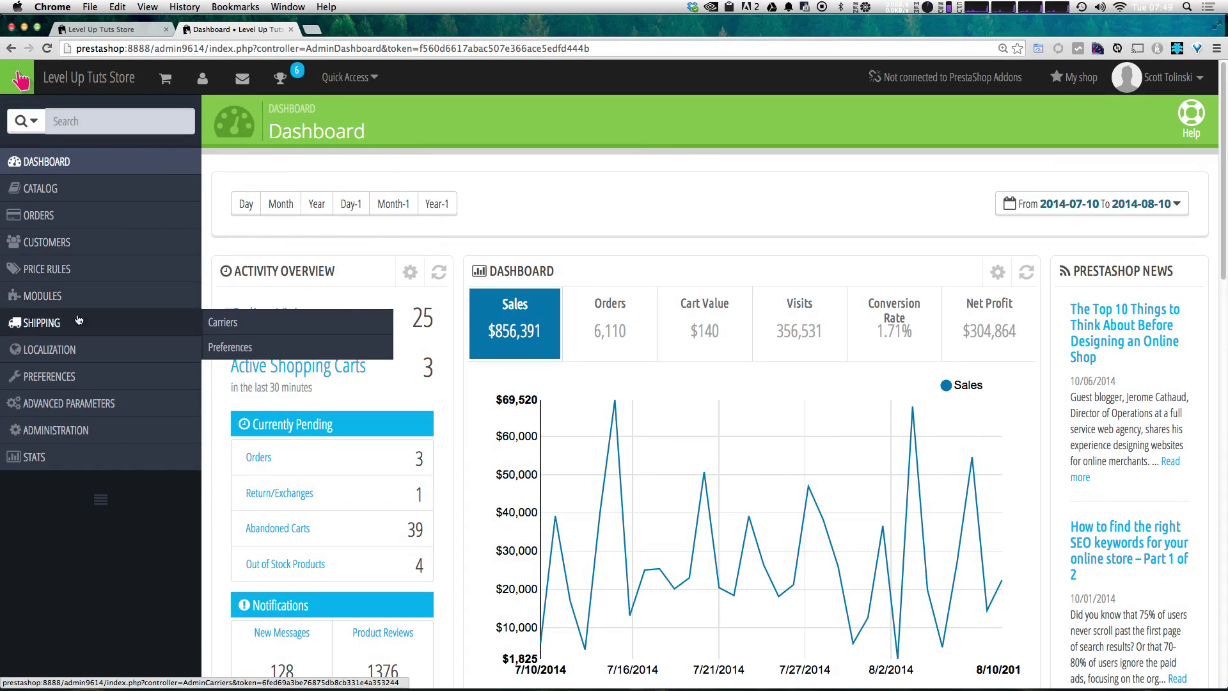
click(294, 323)
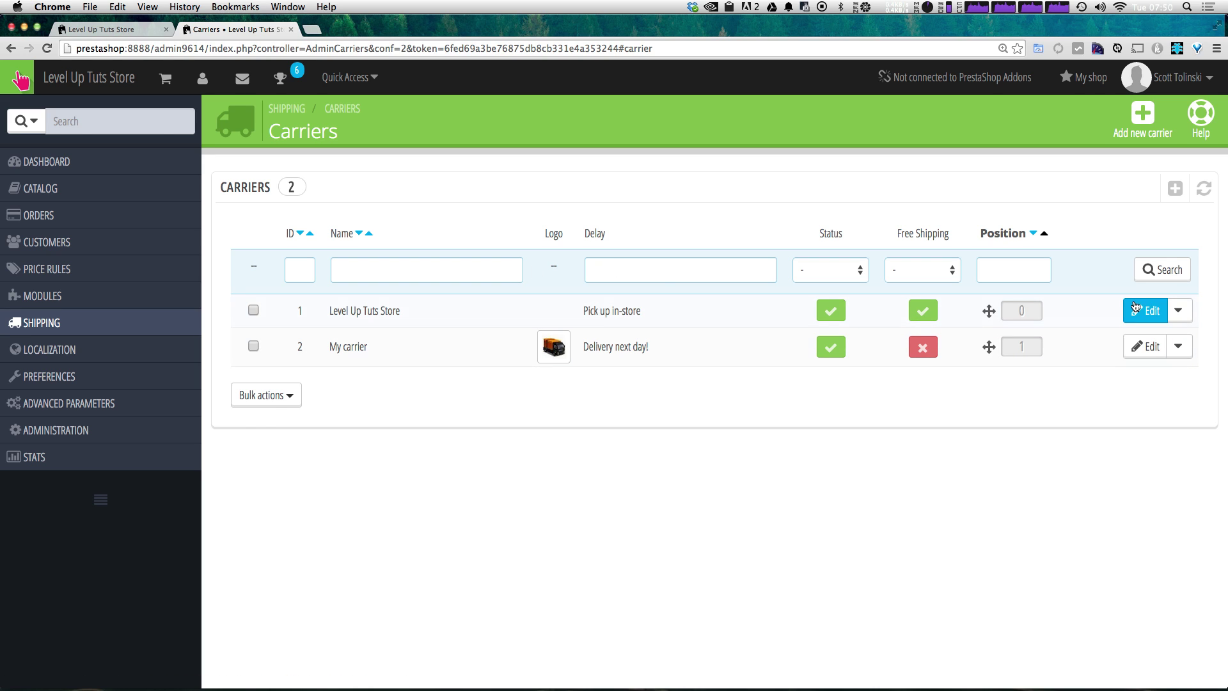
click(1185, 318)
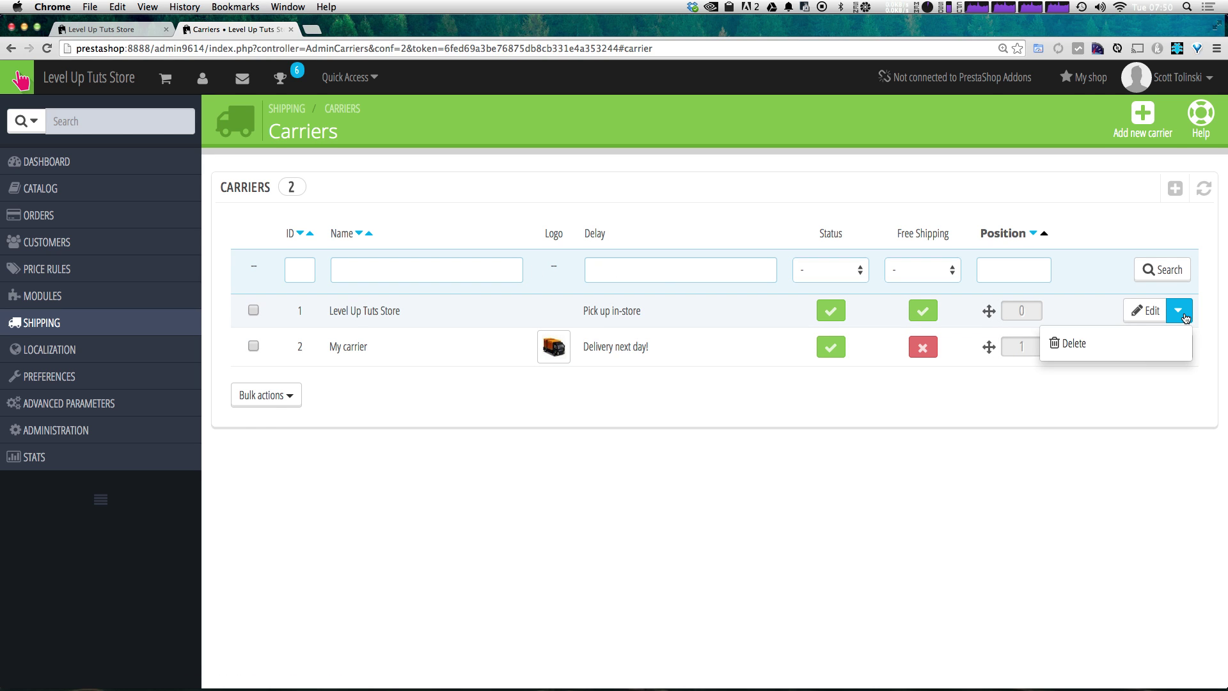
Step: Delete the Level Up Tuts Store carrier and confirm the deletion with OK
click(1110, 356)
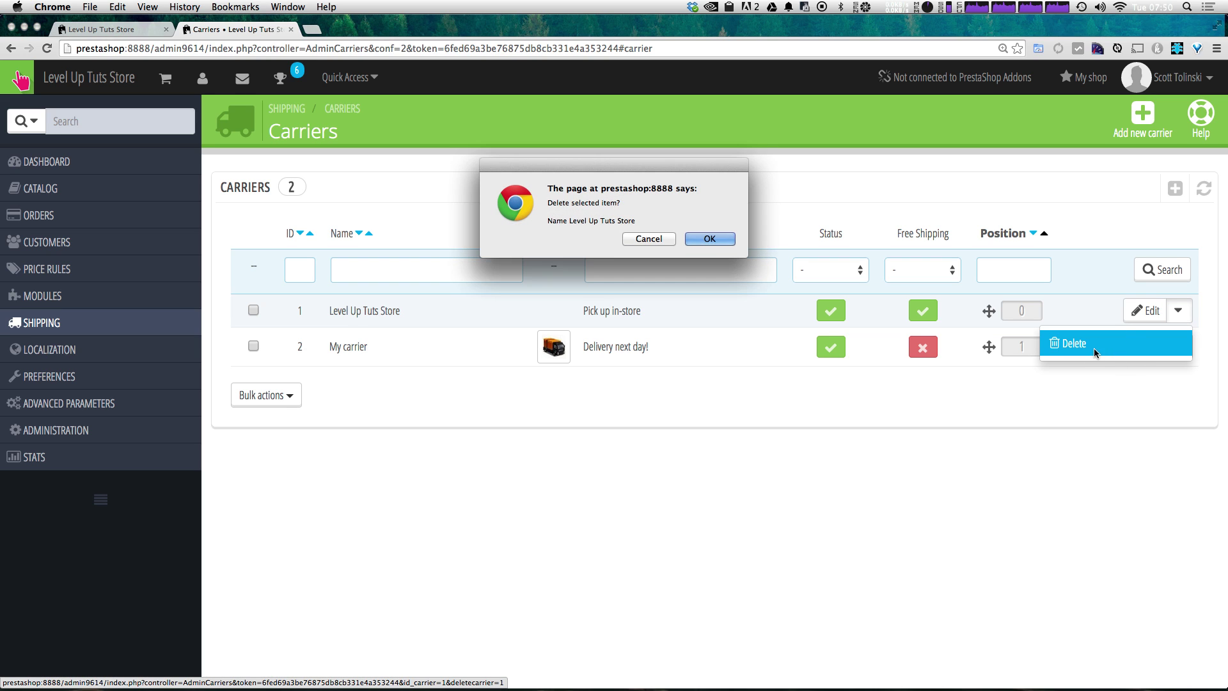
click(711, 238)
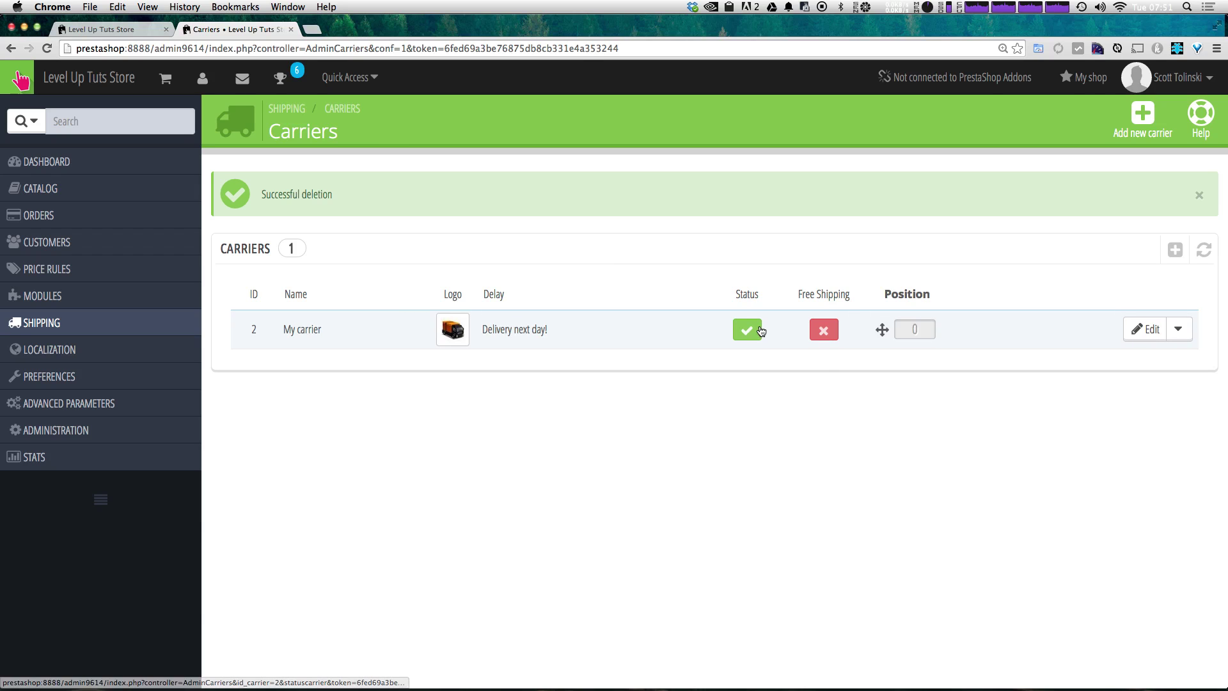
Step: Open My carrier and rename it to 'Table Rate'
click(349, 330)
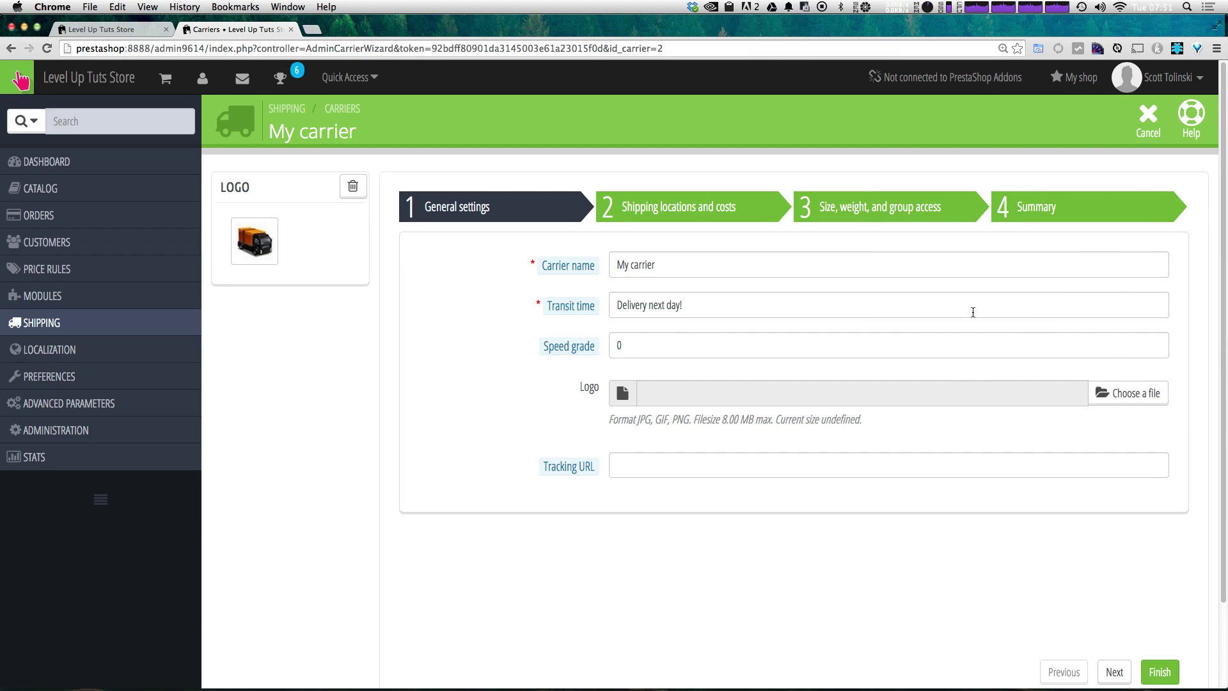
drag(655, 273, 504, 257)
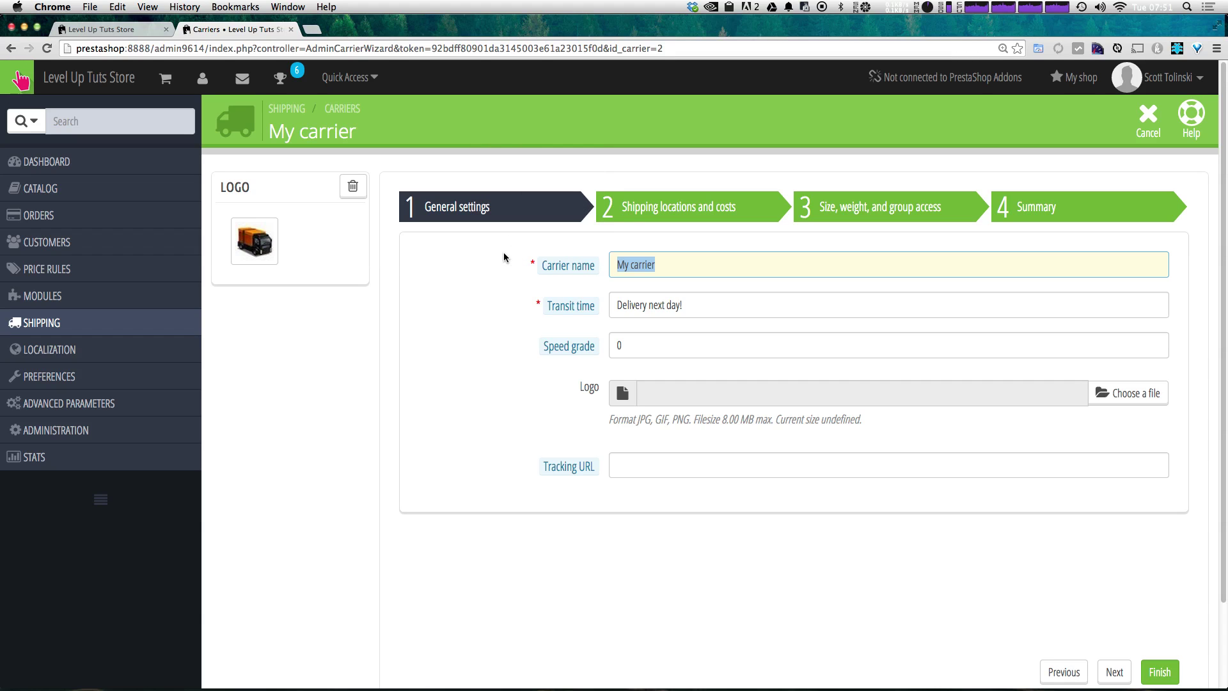
text(Basic Table)
key(ctrl+a)
text(T)
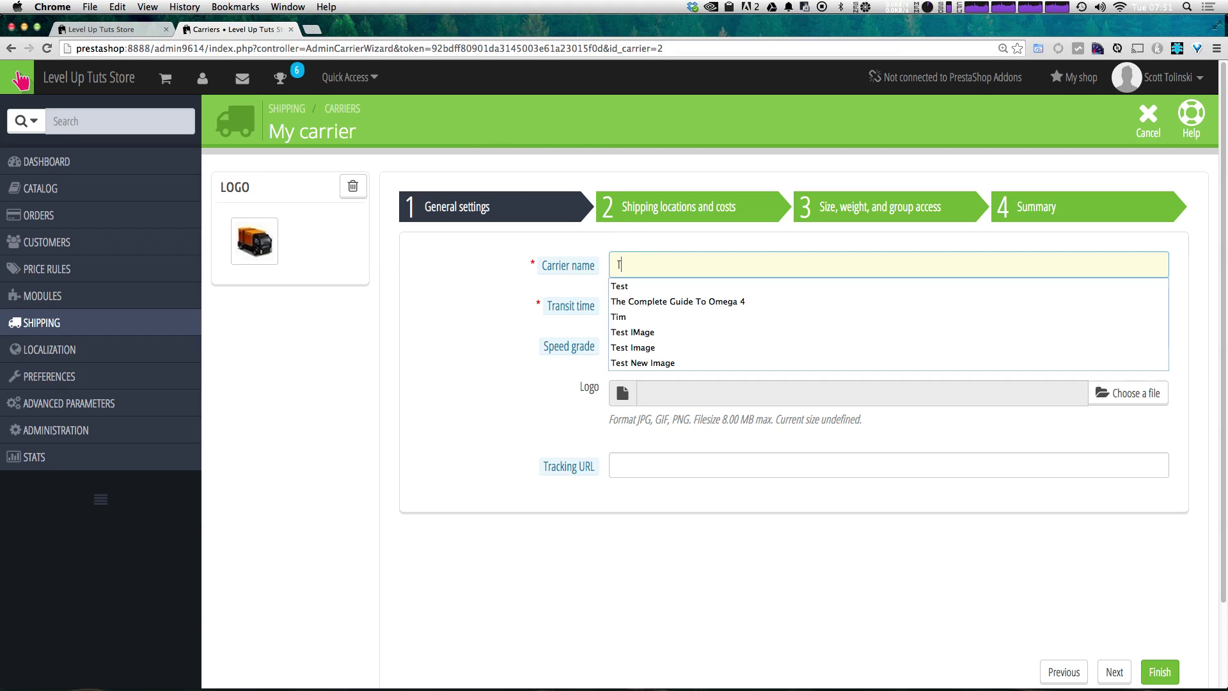
text(rable Rte)
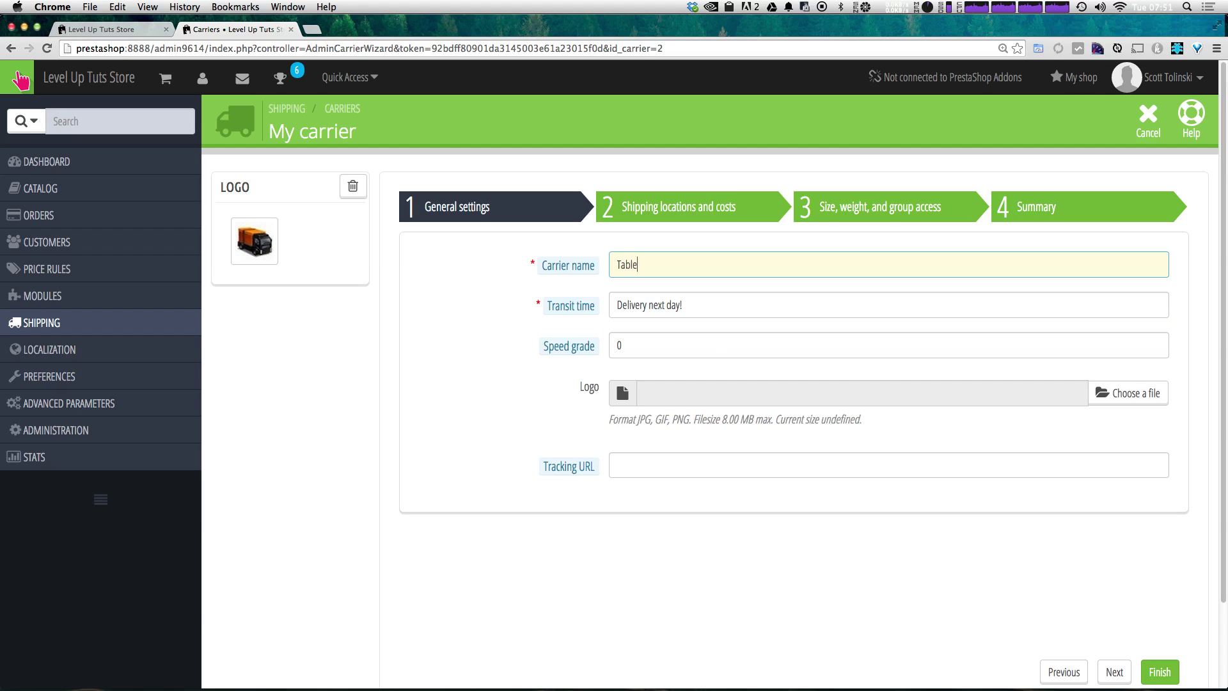
key(BackSpace)
key(BackSpace)
text(ate)
Step: Set transit time to '3-8 Days' and leave speed grade at 0
triple_click(688, 305)
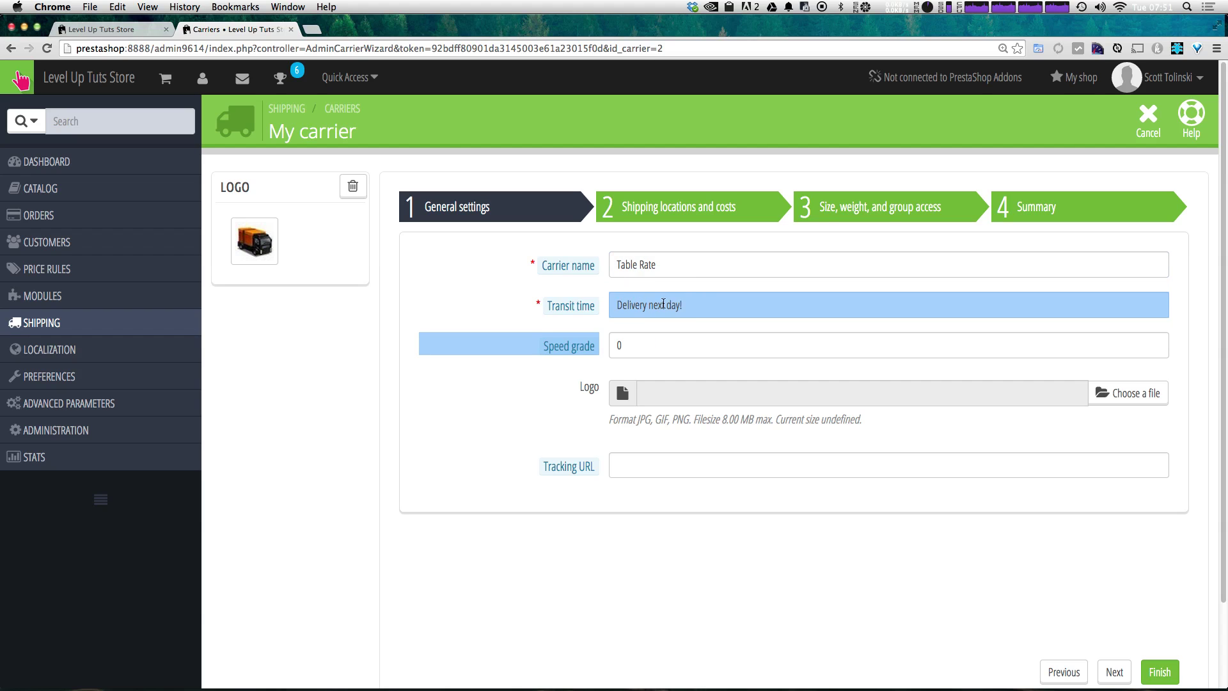
triple_click(663, 305)
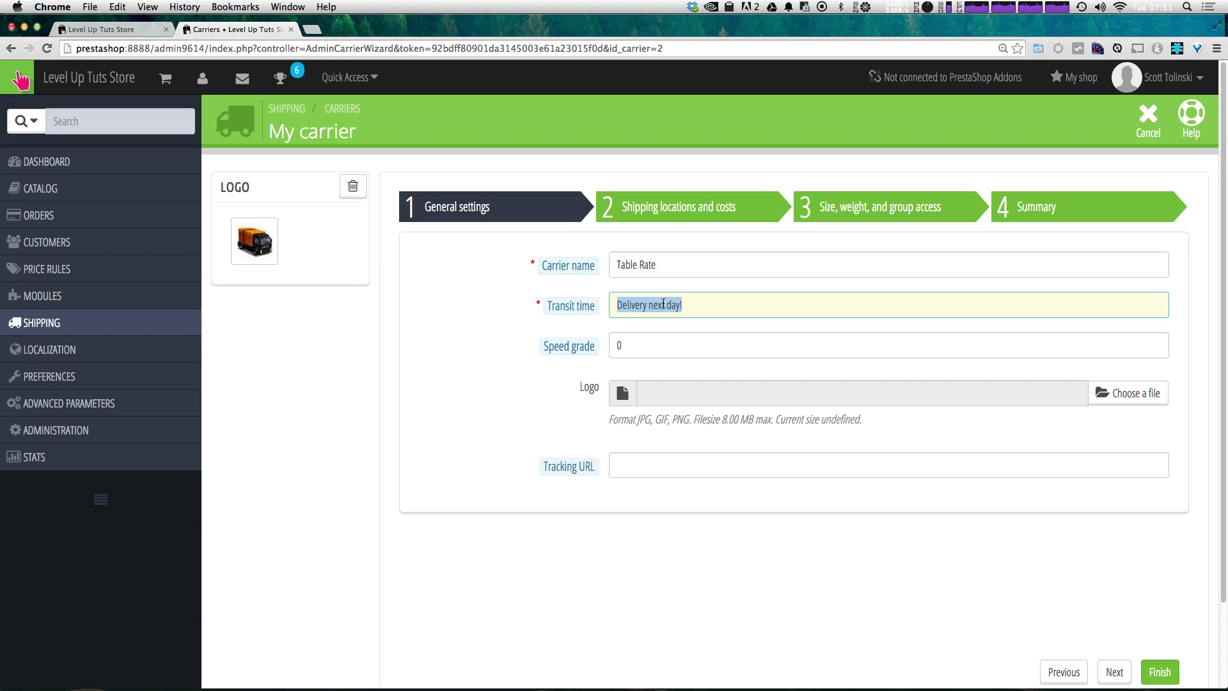
text(3-8 Days)
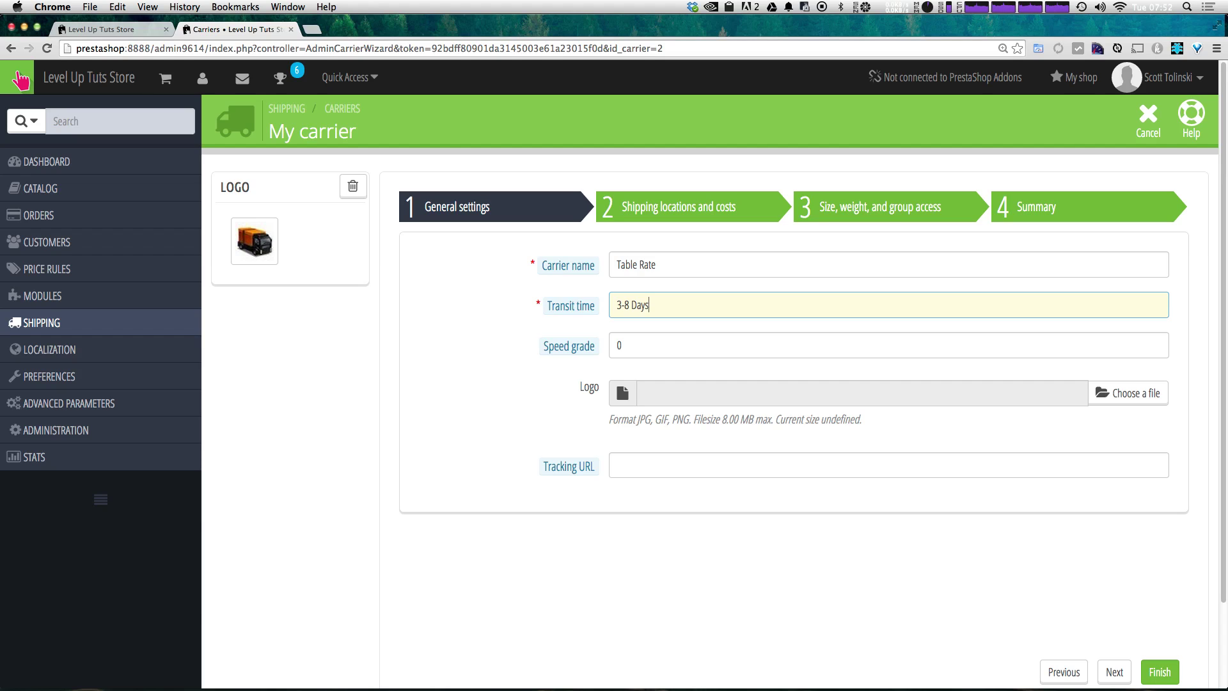
click(546, 348)
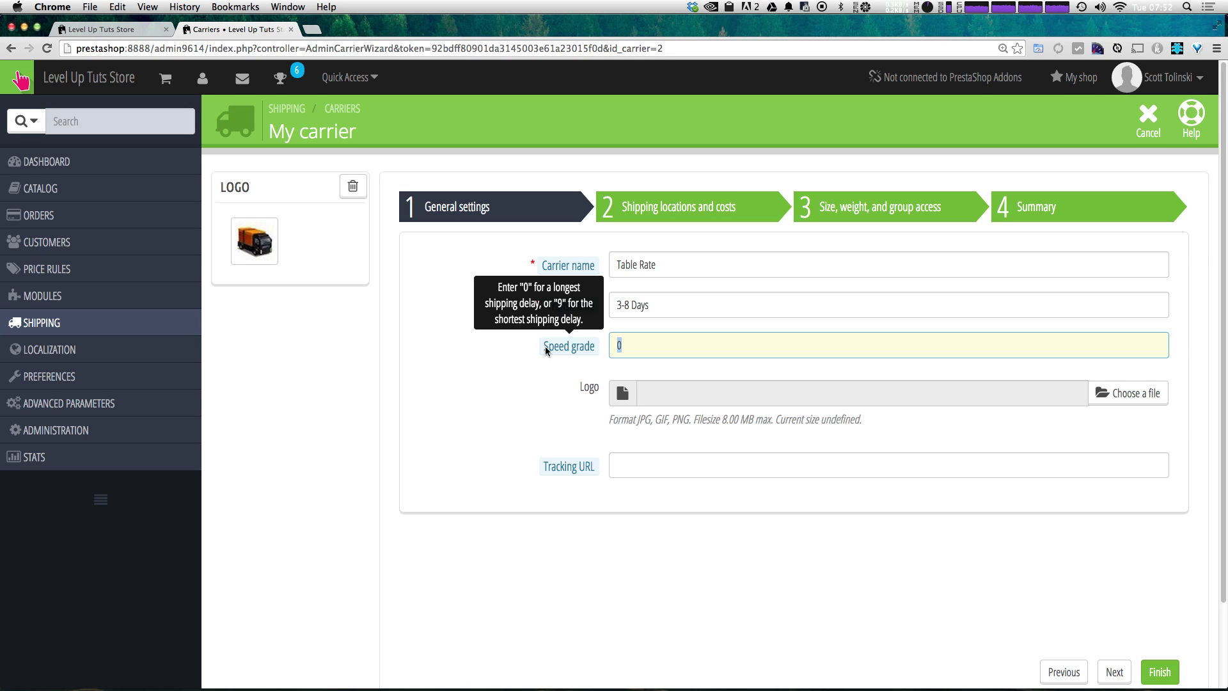
click(580, 385)
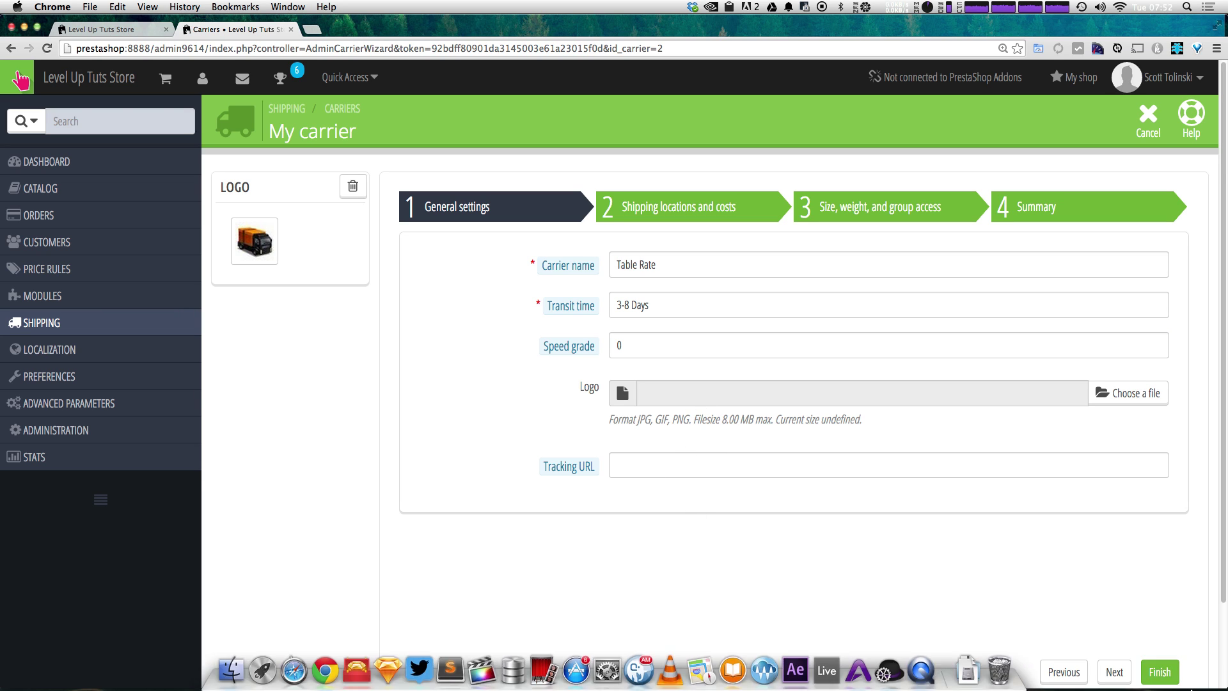
click(635, 202)
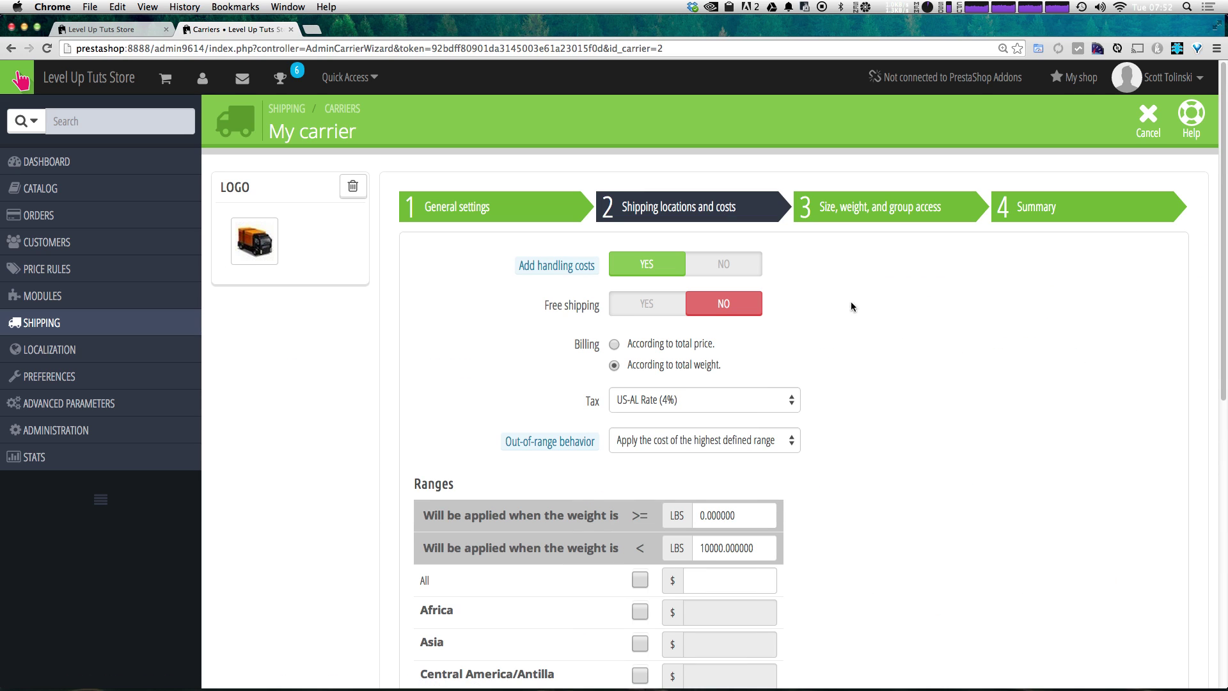
Step: Turn off extra handling costs and bill shipping according to total price
click(745, 268)
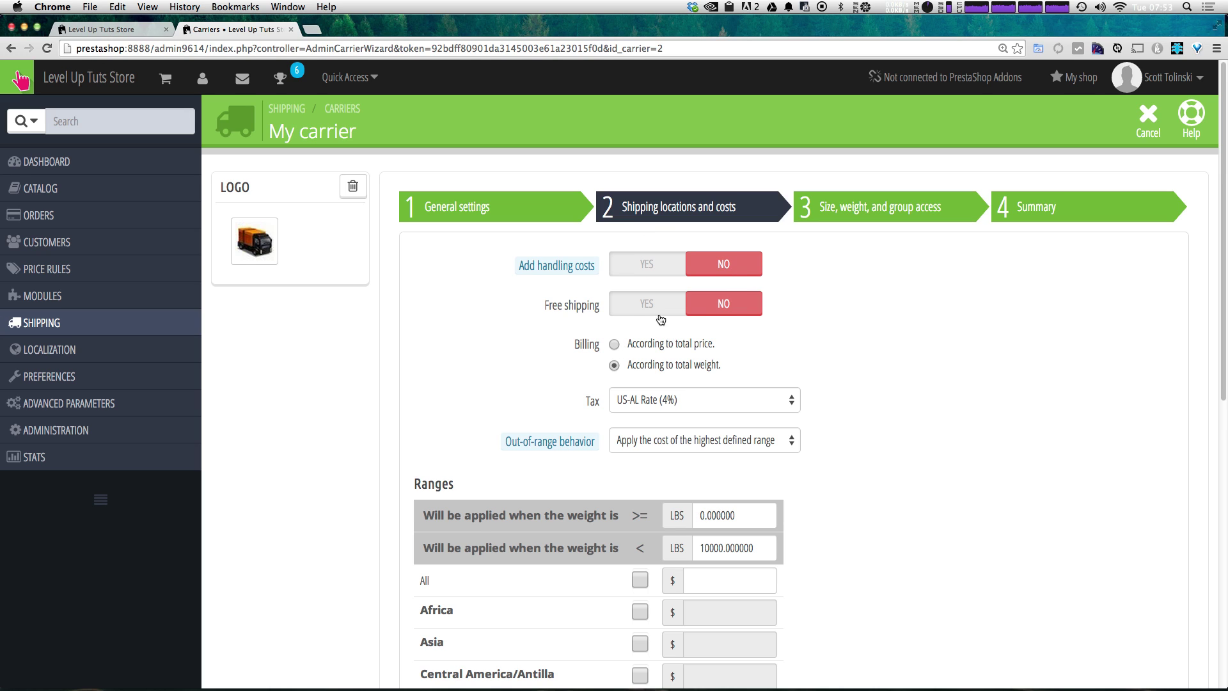
scroll(777, 336, down, 3)
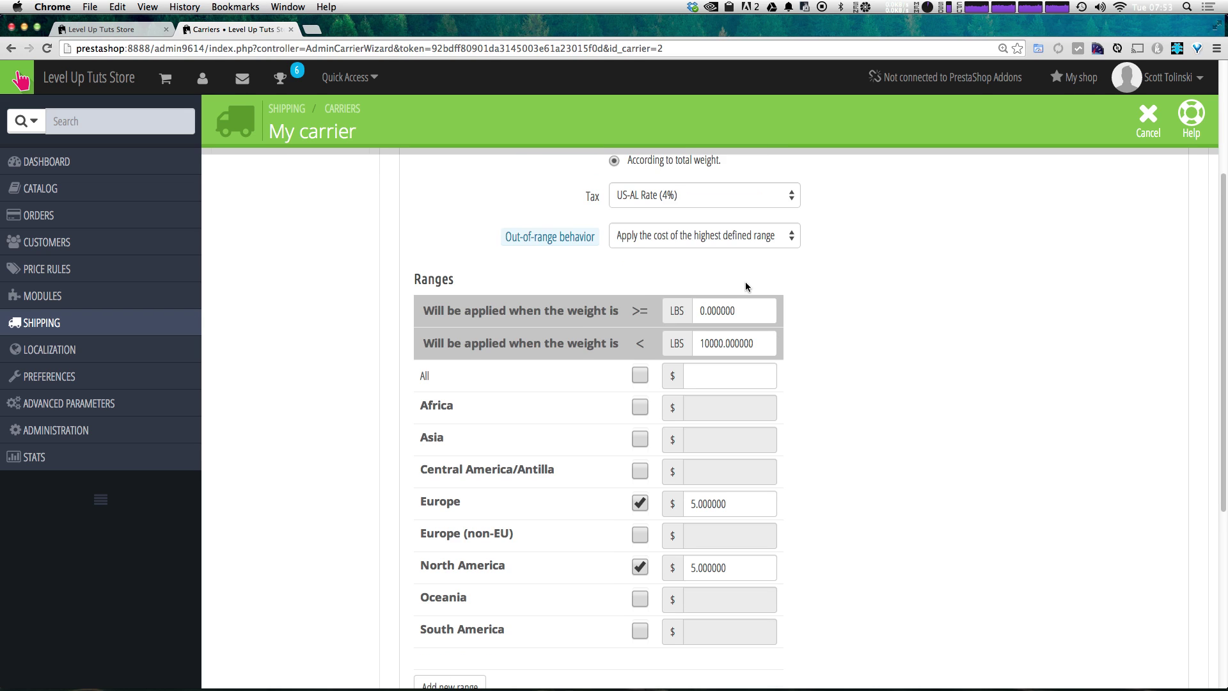
scroll(746, 286, up, 2)
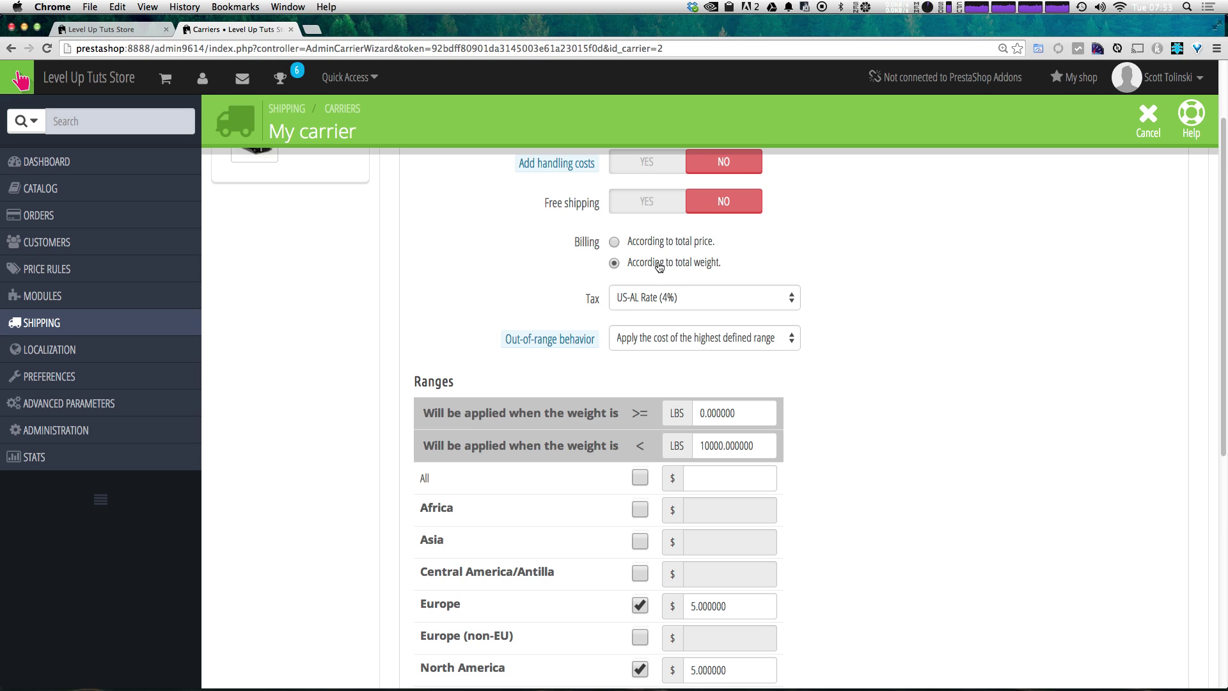
click(659, 243)
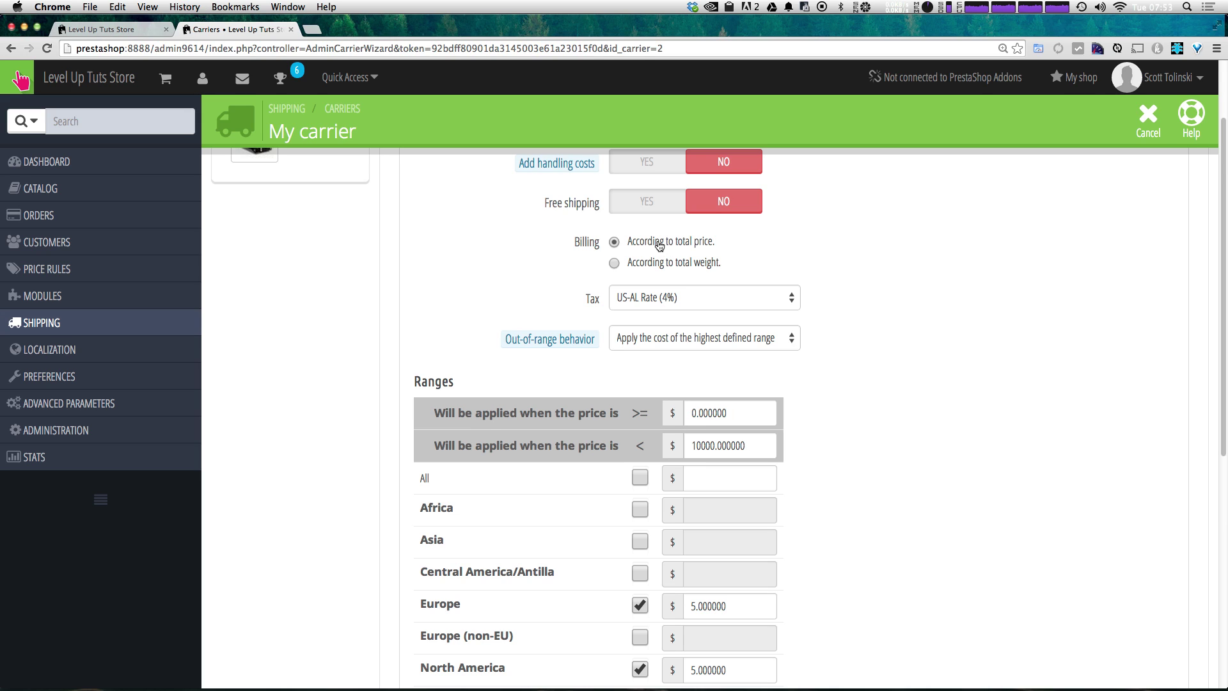
Step: Set the carrier's tax to US-MI Rate (6%)
click(704, 293)
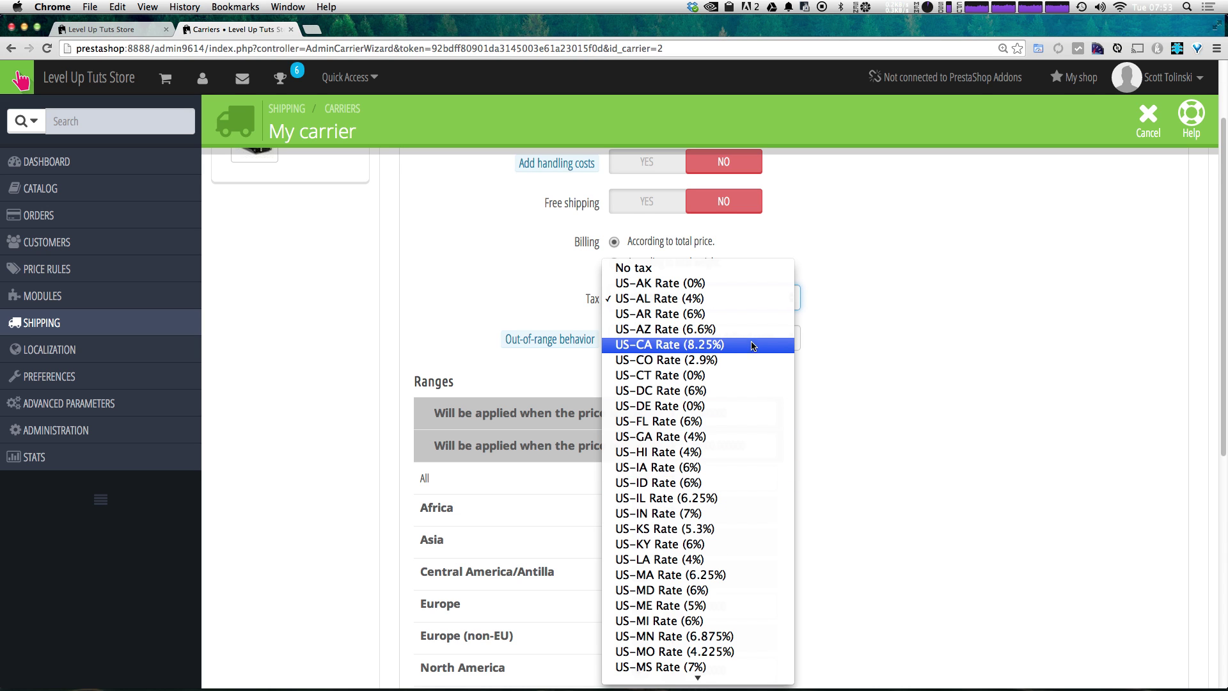
scroll(752, 349, down, 10)
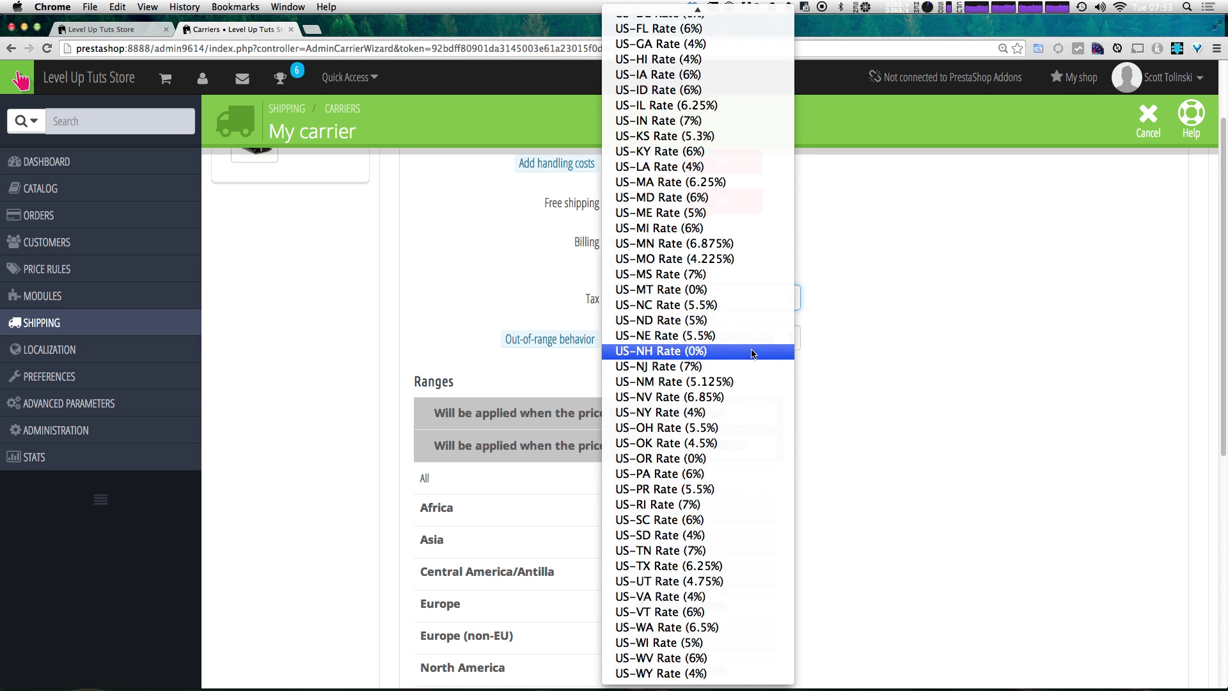
scroll(752, 351, up, 5)
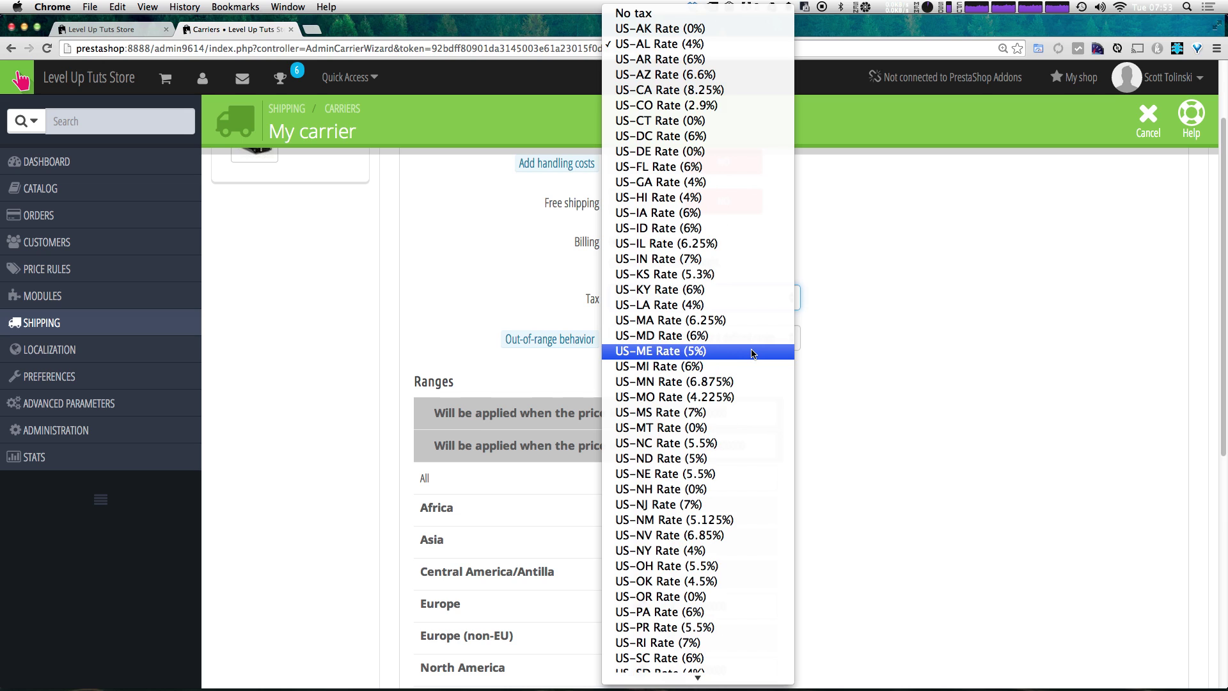
click(702, 364)
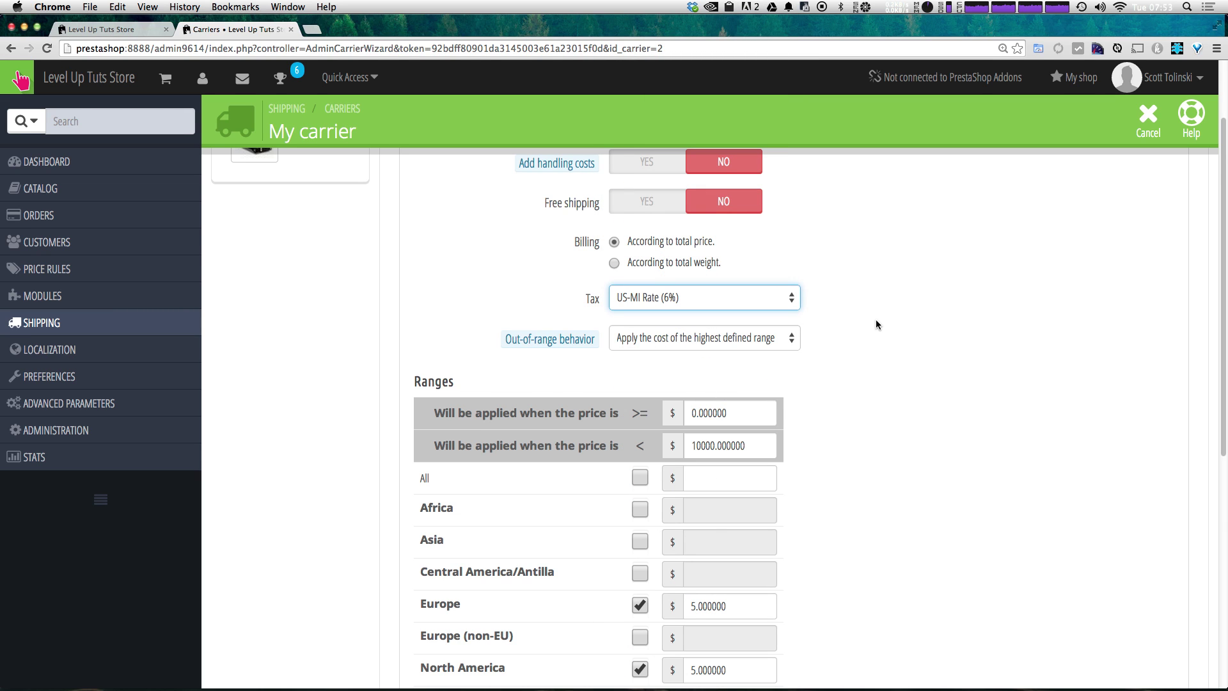
Step: Keep out-of-range behavior as 'Apply the cost of the highest defined range'
click(792, 338)
click(907, 337)
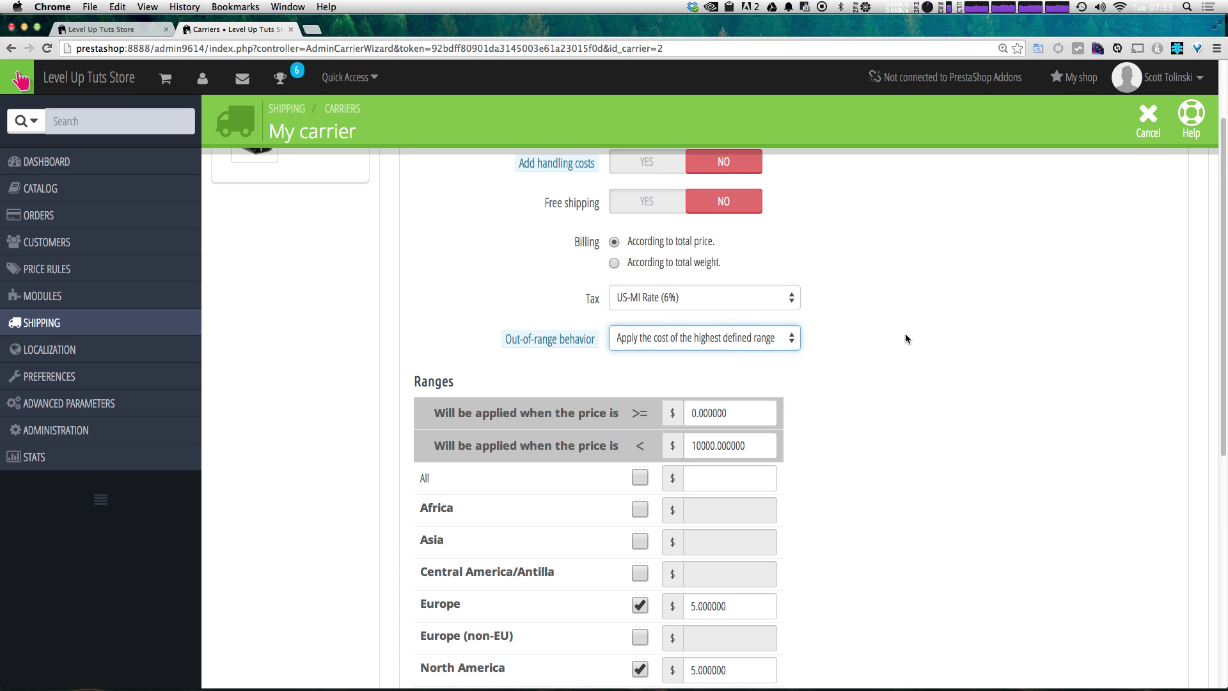
click(710, 337)
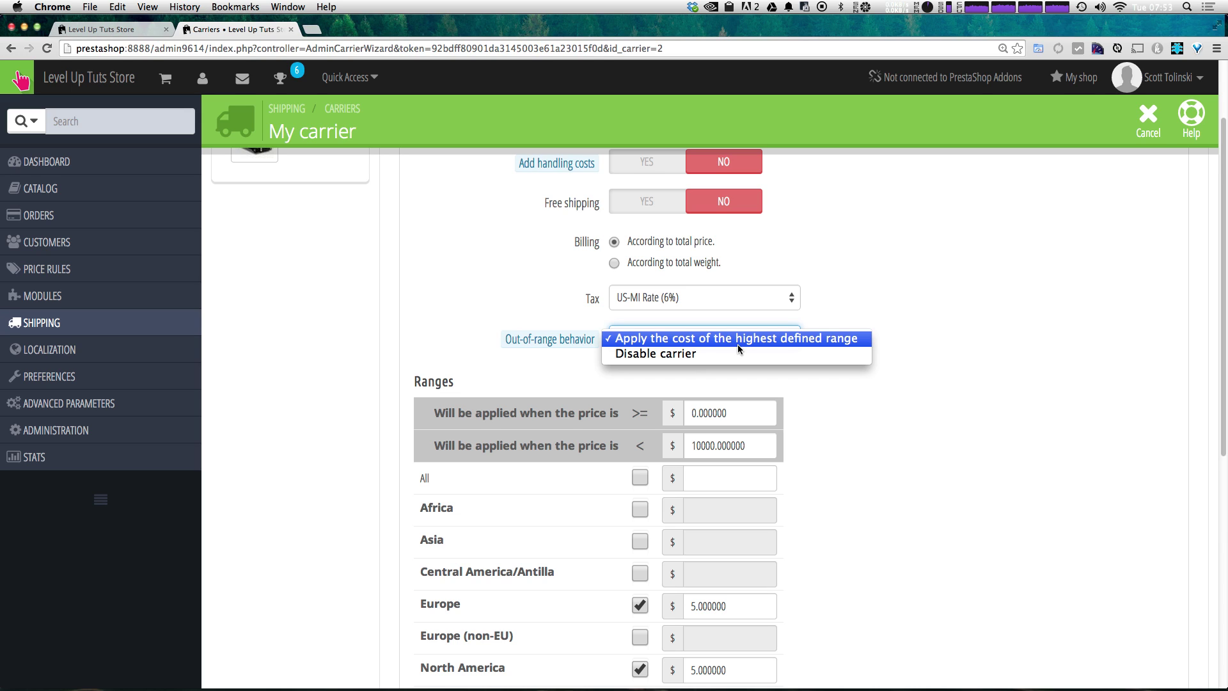
click(912, 273)
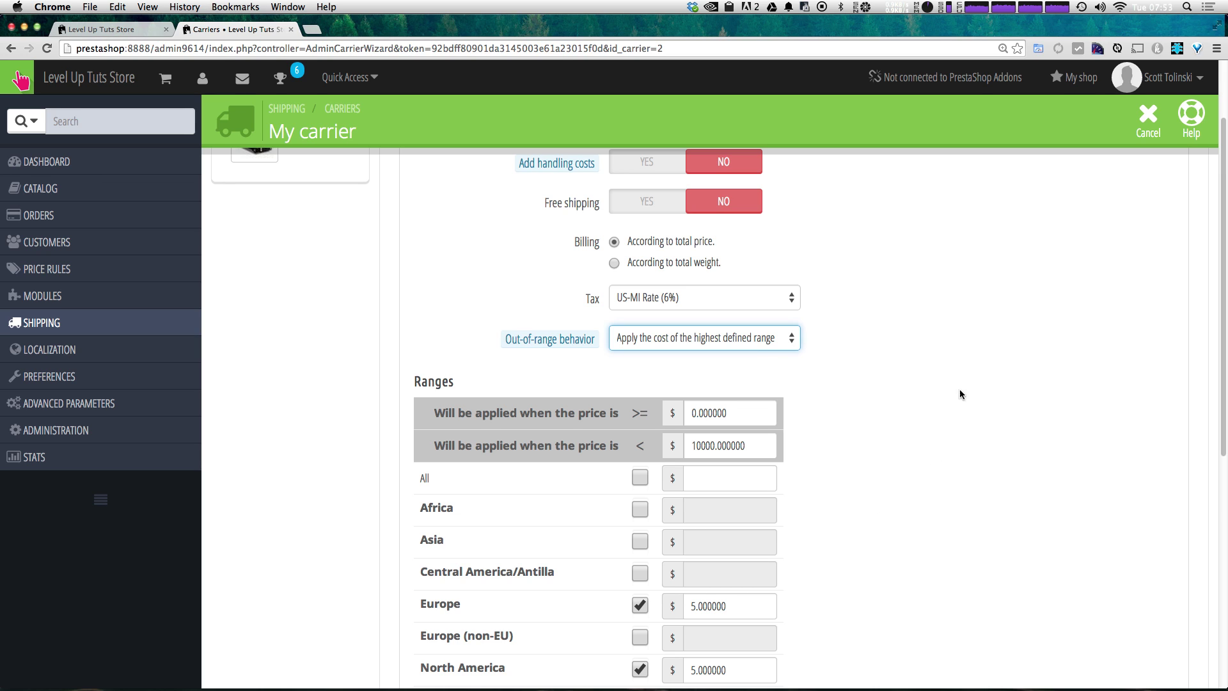
Step: Inspect the 0–10000 price range and remove Europe from the carrier's zones
scroll(958, 351, down, 3)
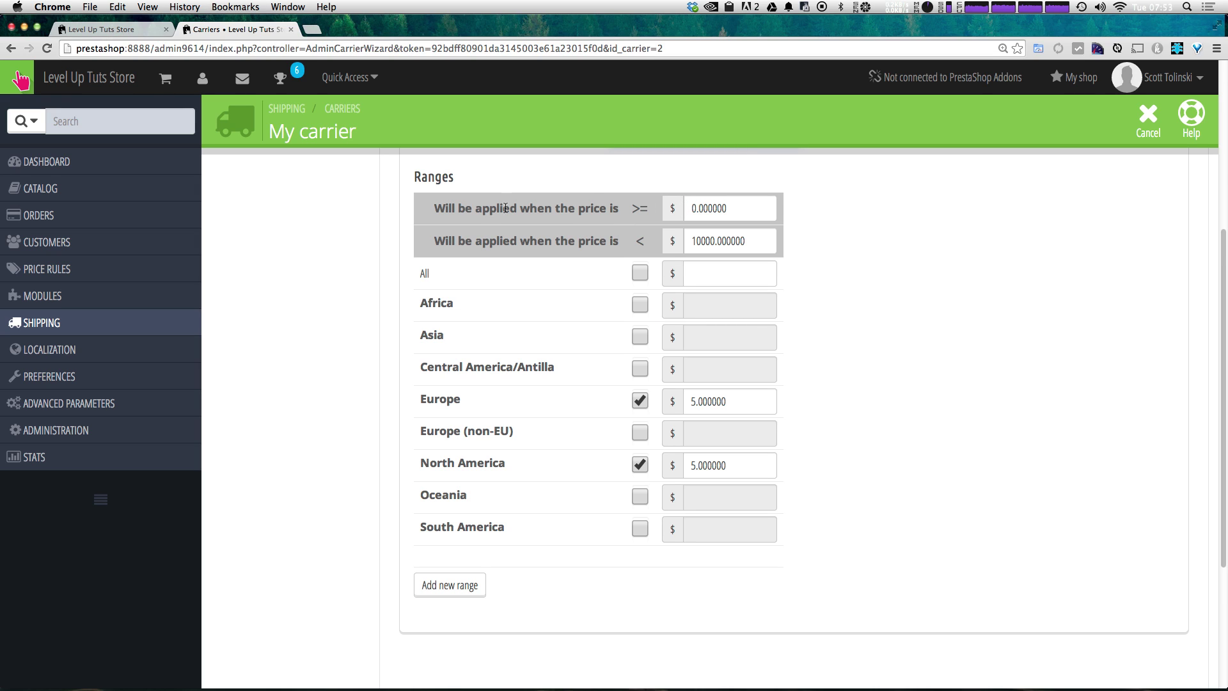
drag(435, 208, 549, 209)
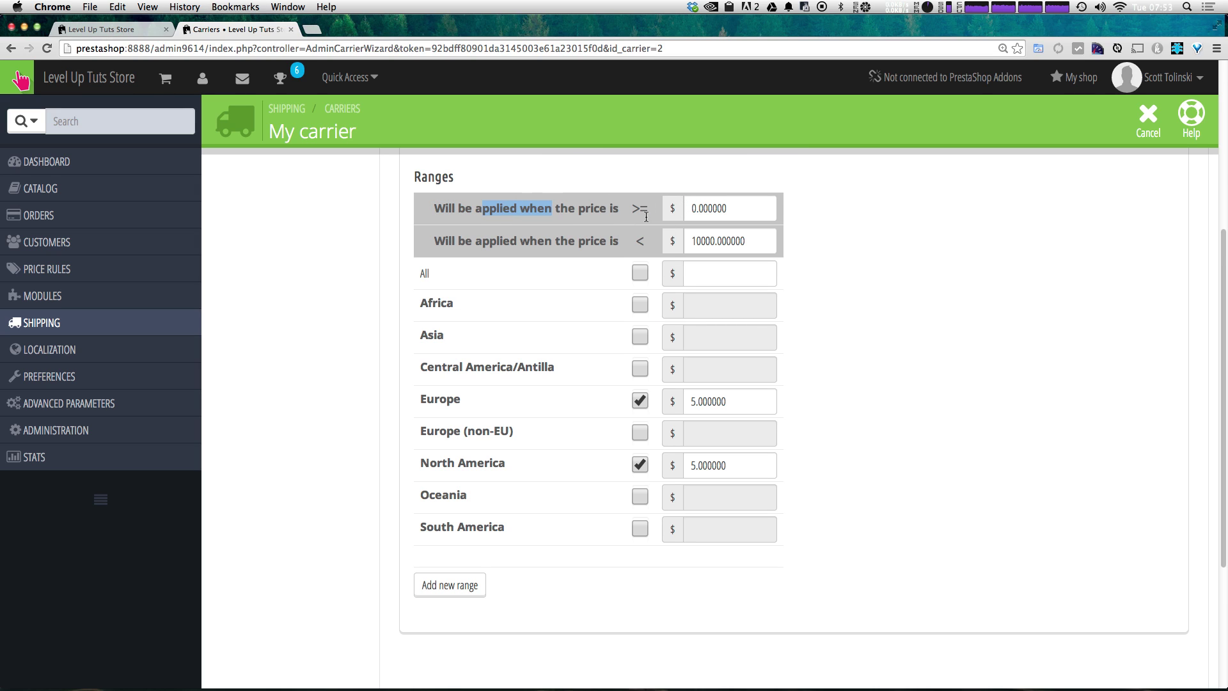
drag(695, 208, 718, 208)
click(731, 209)
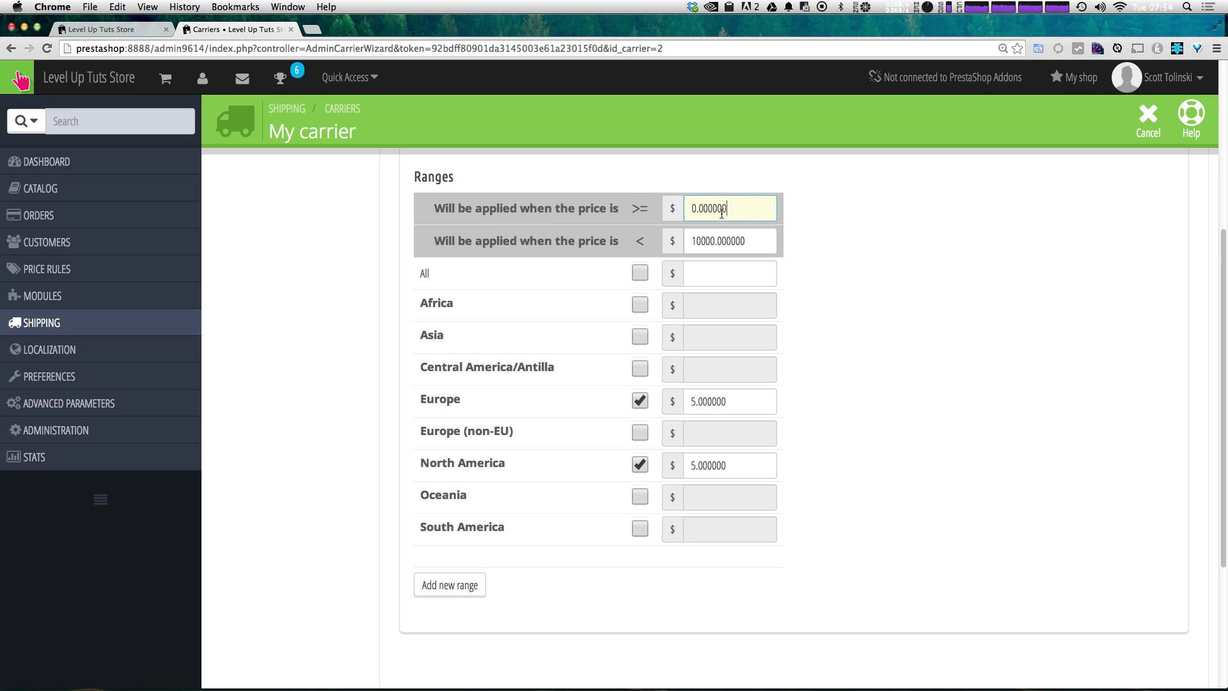
double_click(702, 241)
click(770, 241)
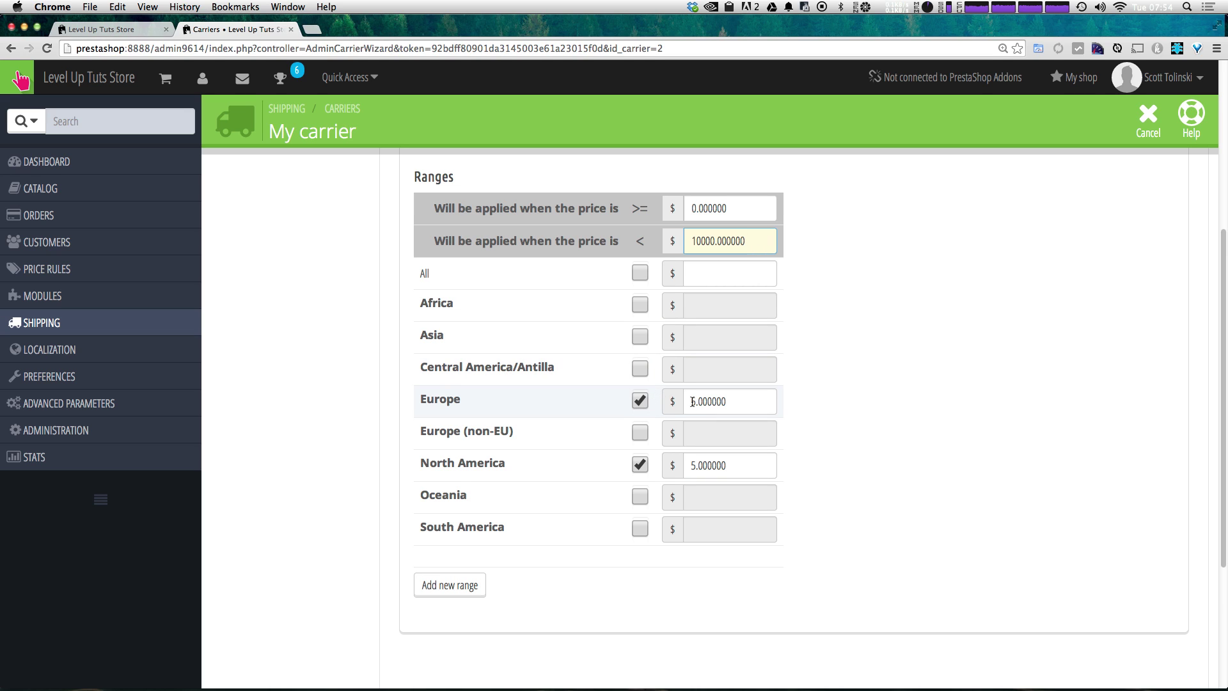
click(644, 402)
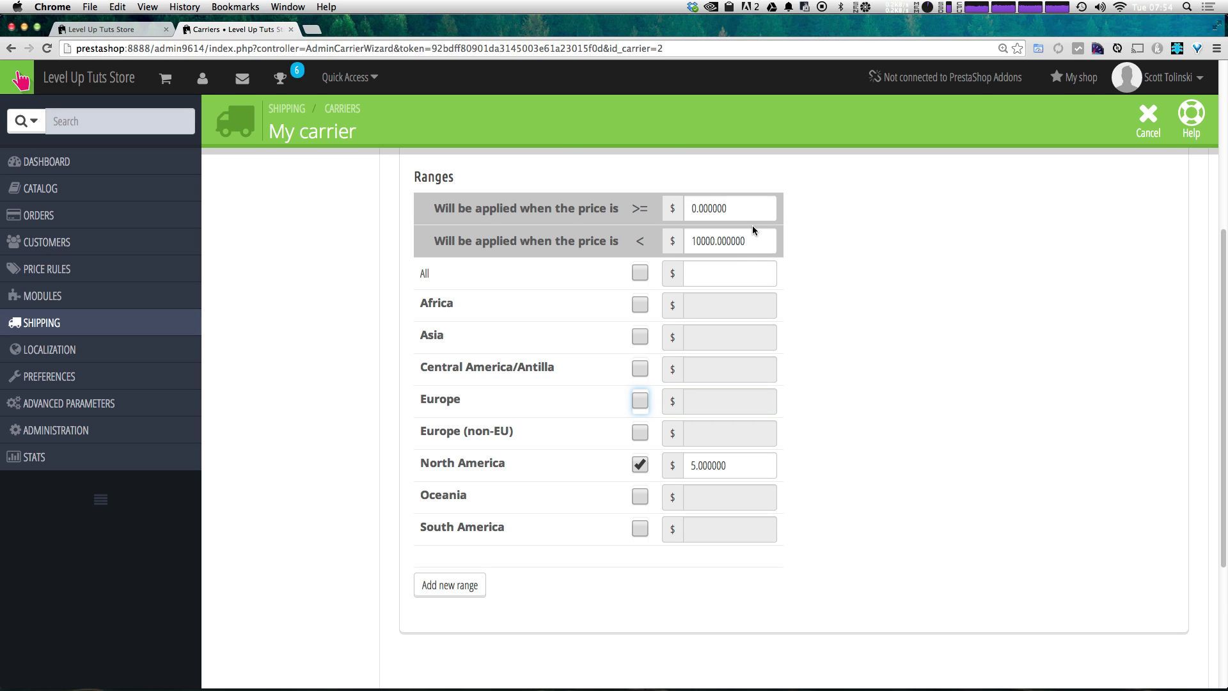
Step: Cap the first range at 19.99 and add a second range to 39.99 costing 10
click(661, 235)
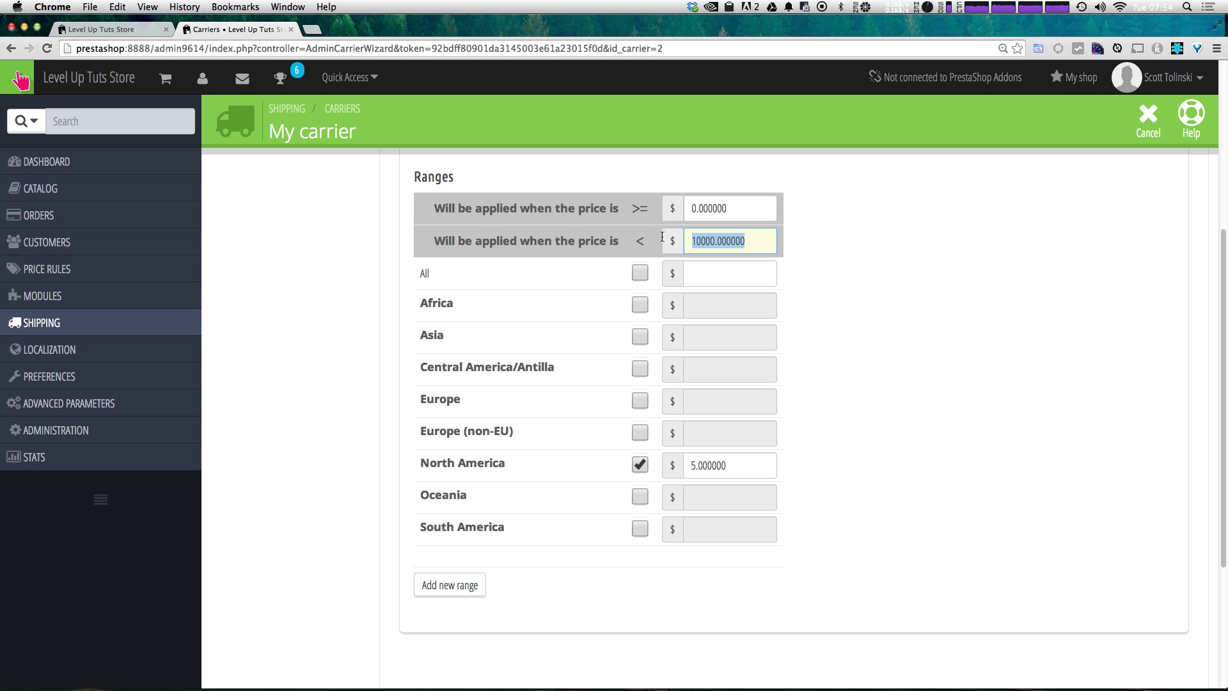
text(19.99)
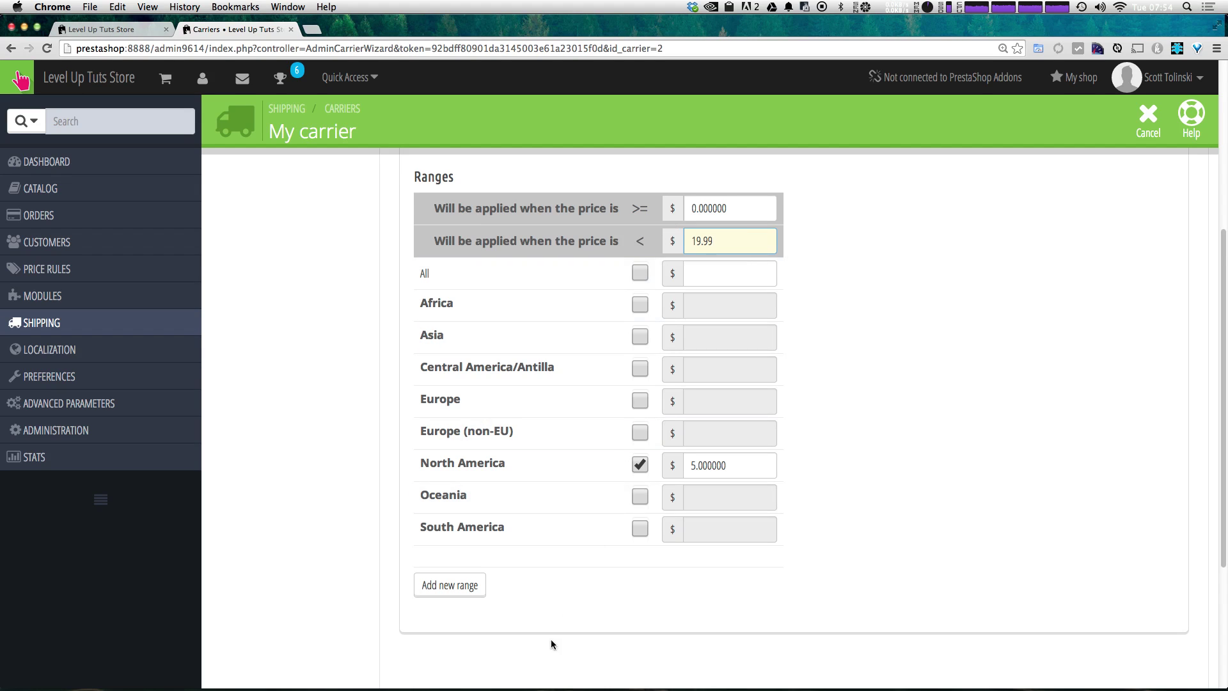
click(428, 586)
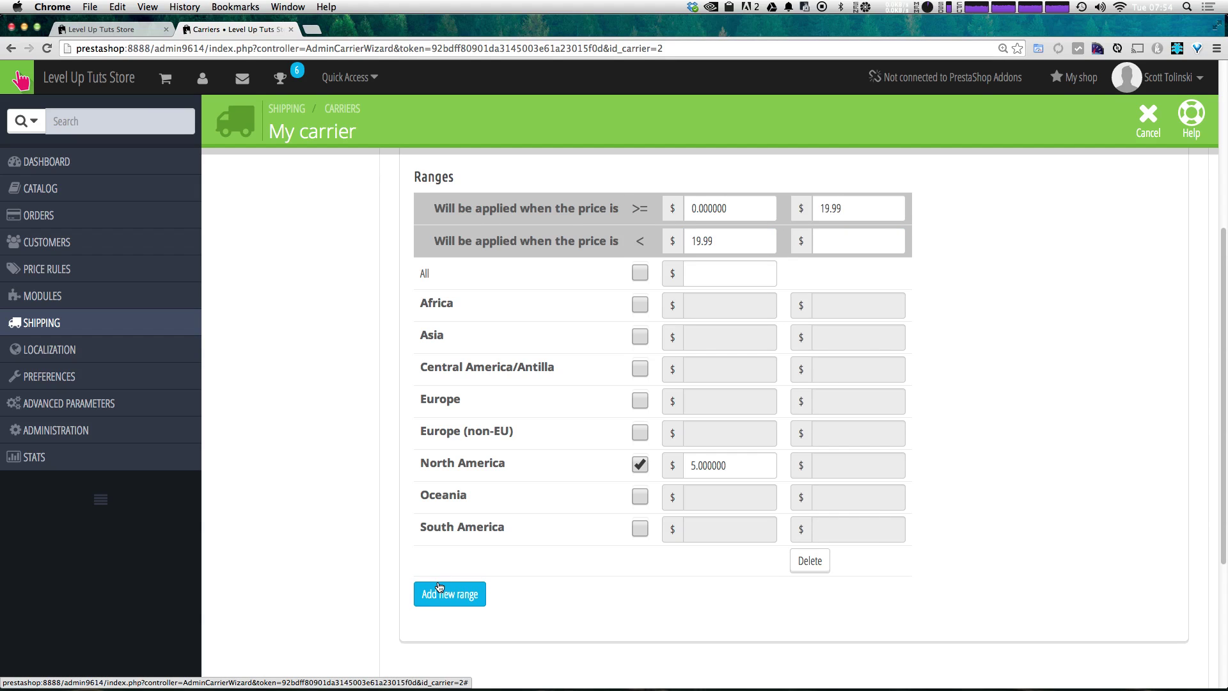
drag(878, 216, 814, 208)
click(831, 247)
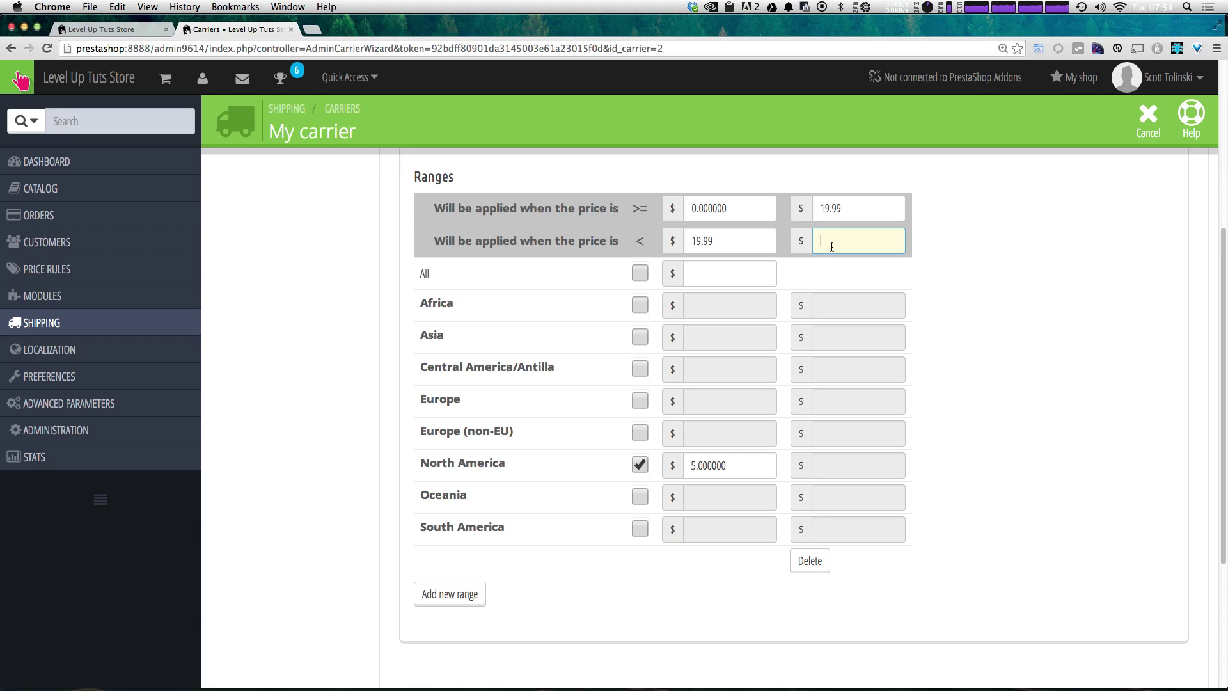
text(39.99)
click(842, 465)
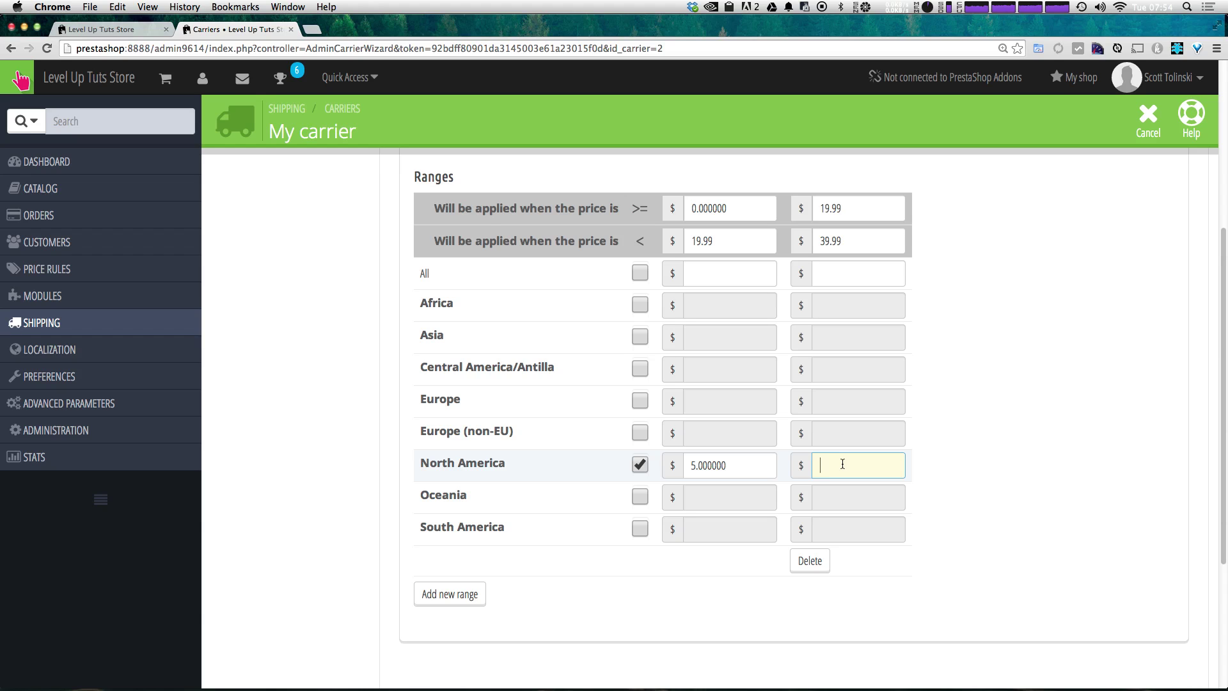
text(10)
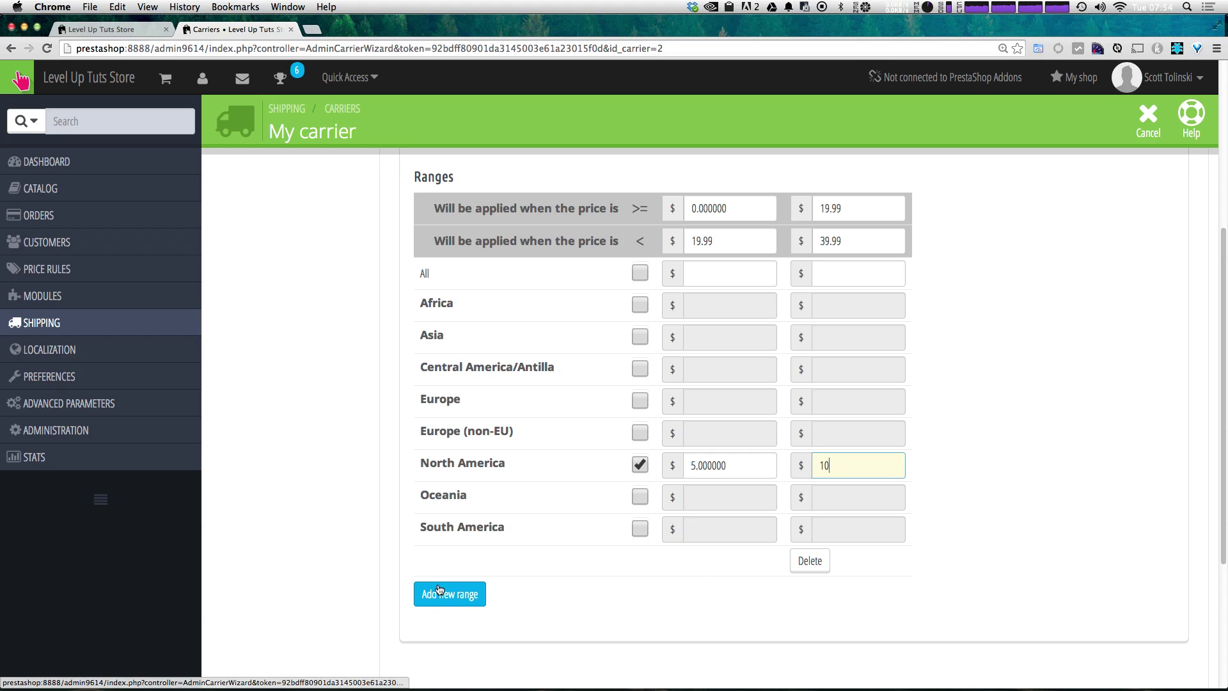
Step: Add a third range up to 59.99 with a North America cost of 15
click(439, 589)
click(989, 232)
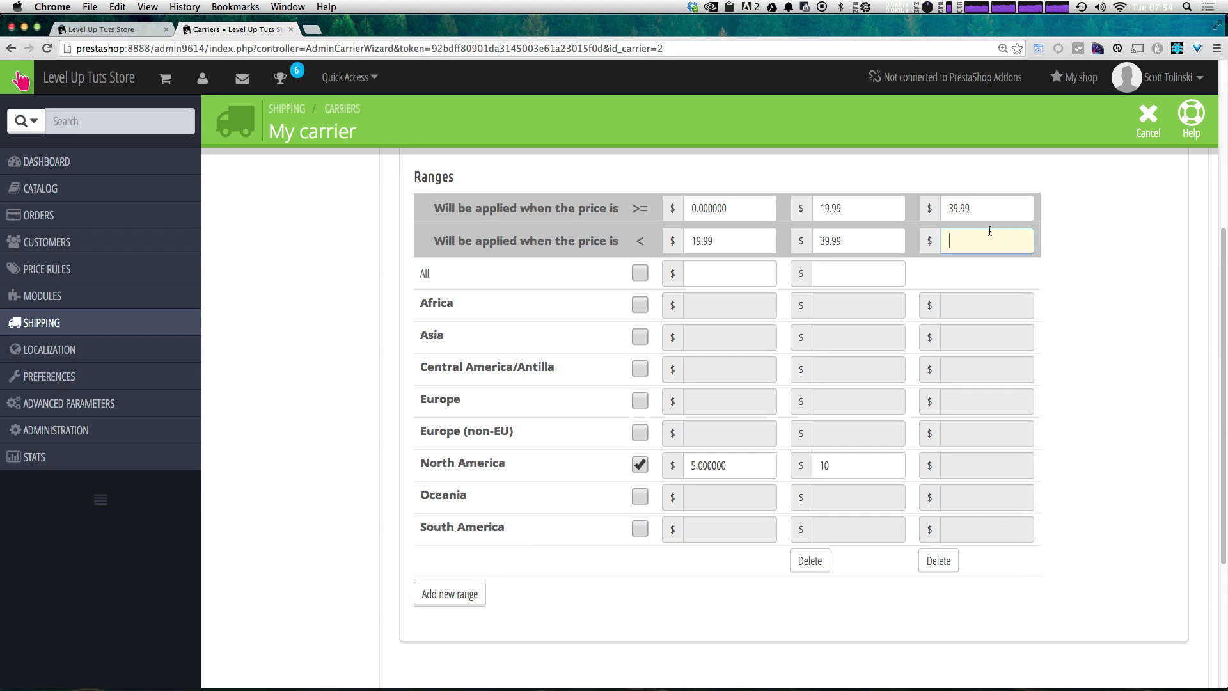
text(59.99)
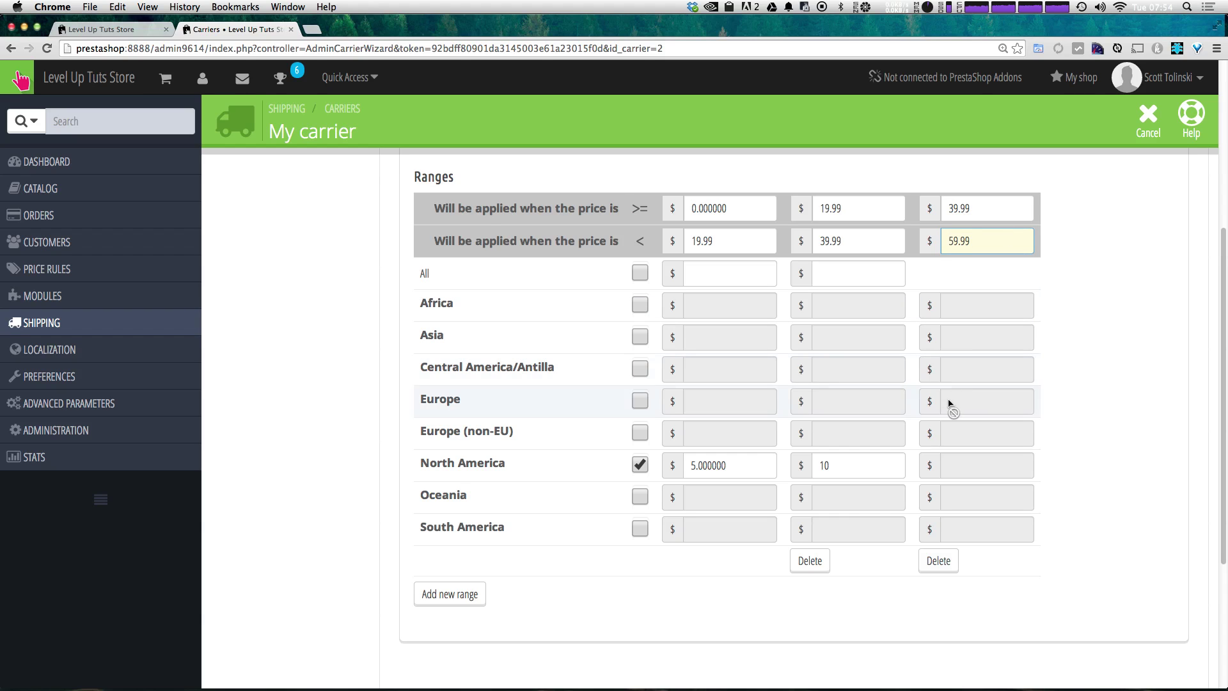
click(962, 468)
text(15)
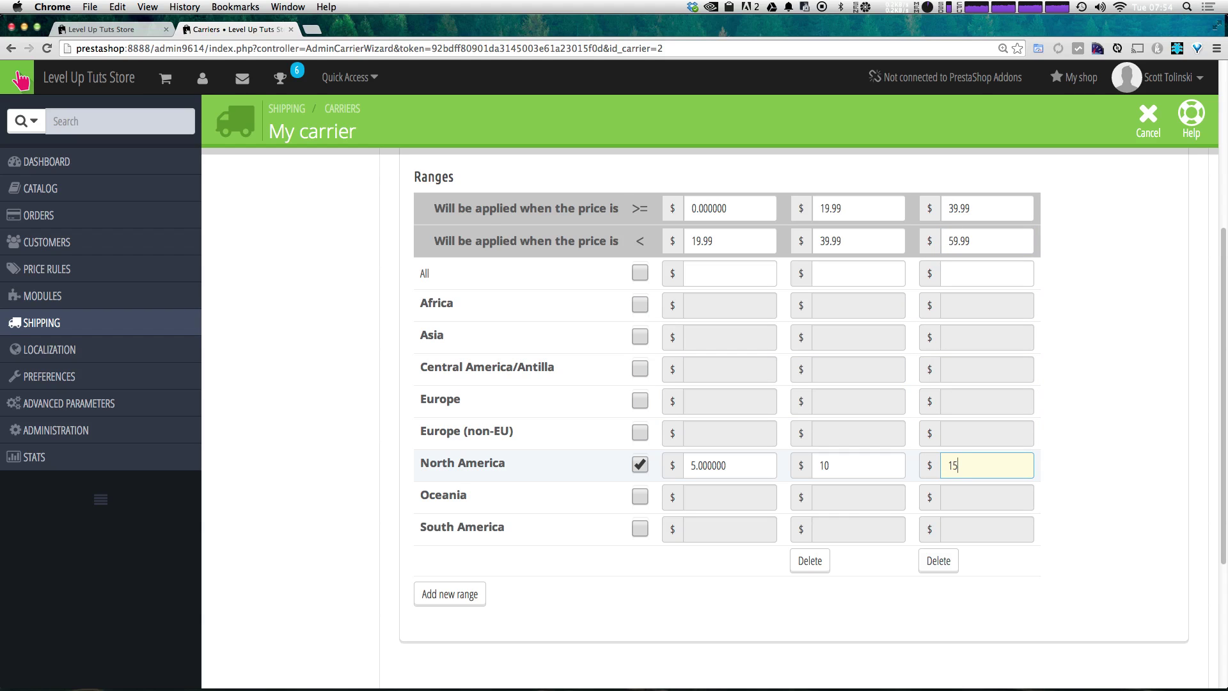
Step: Add a fourth range from 59.99 to 100000 with a North America cost of 25
click(450, 594)
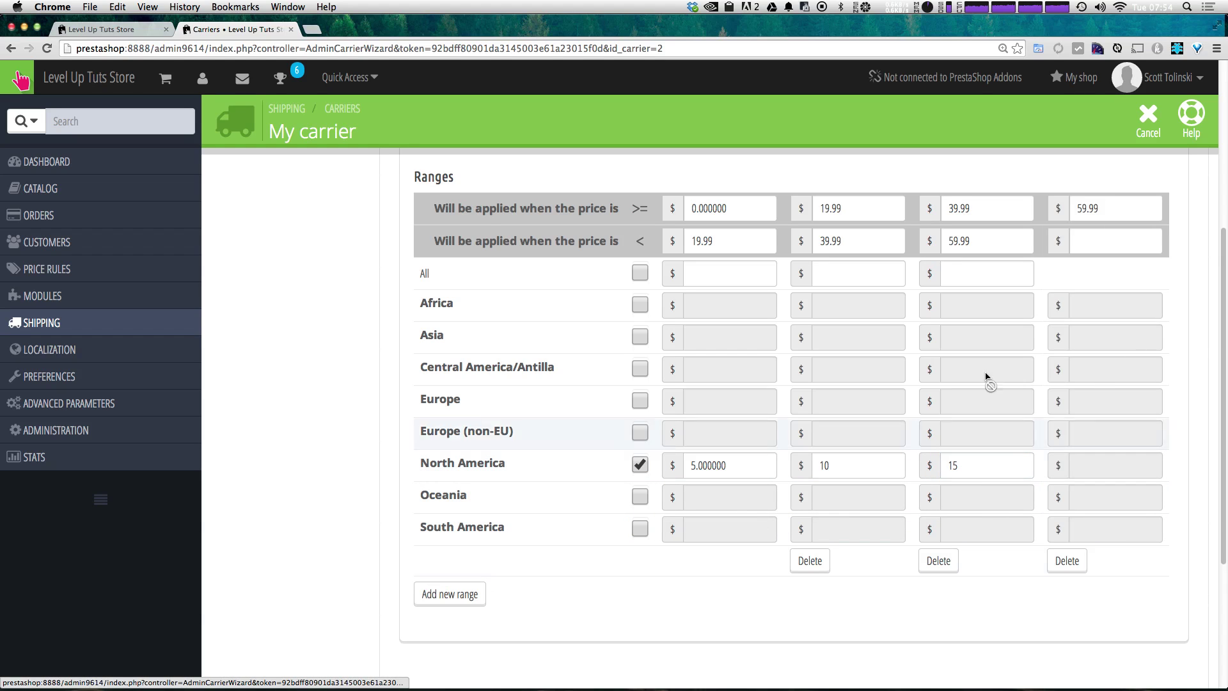
click(1108, 213)
click(1116, 241)
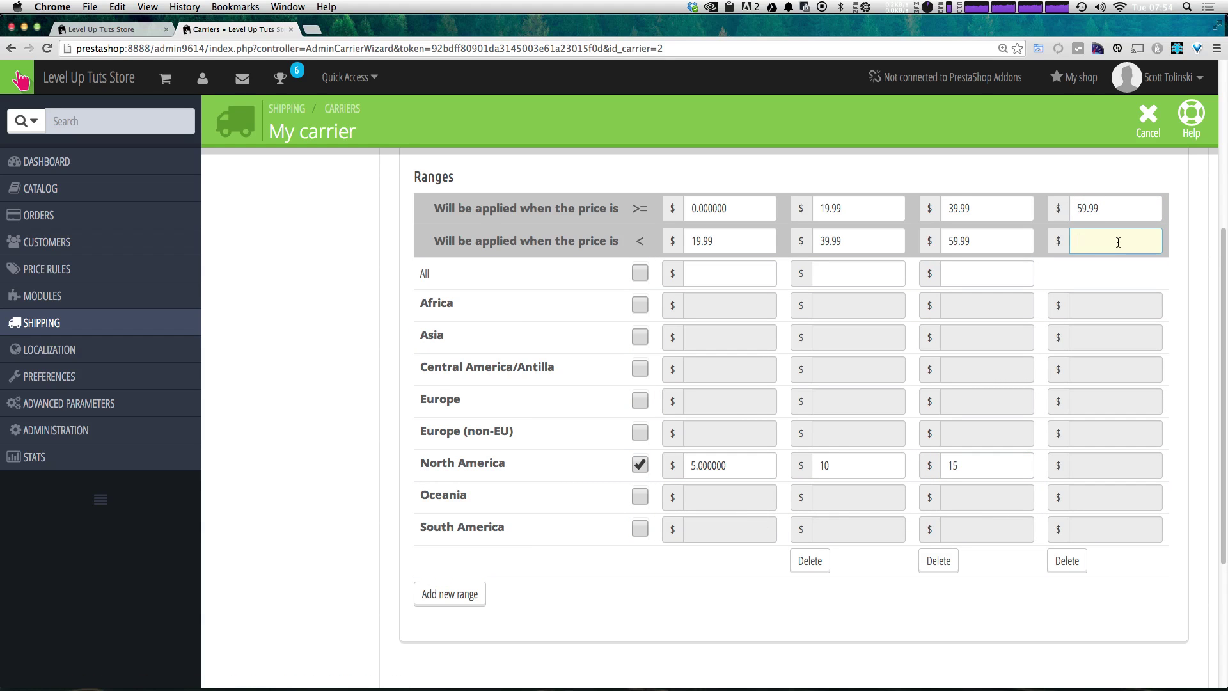
text(100000.)
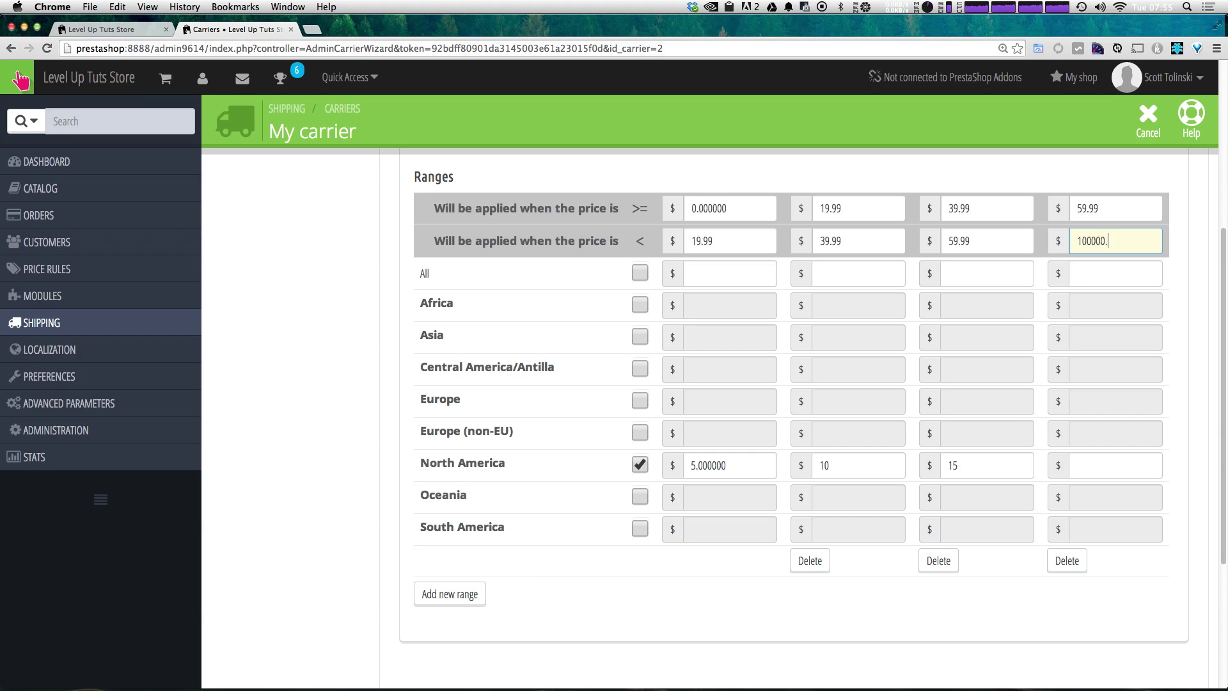
click(1135, 468)
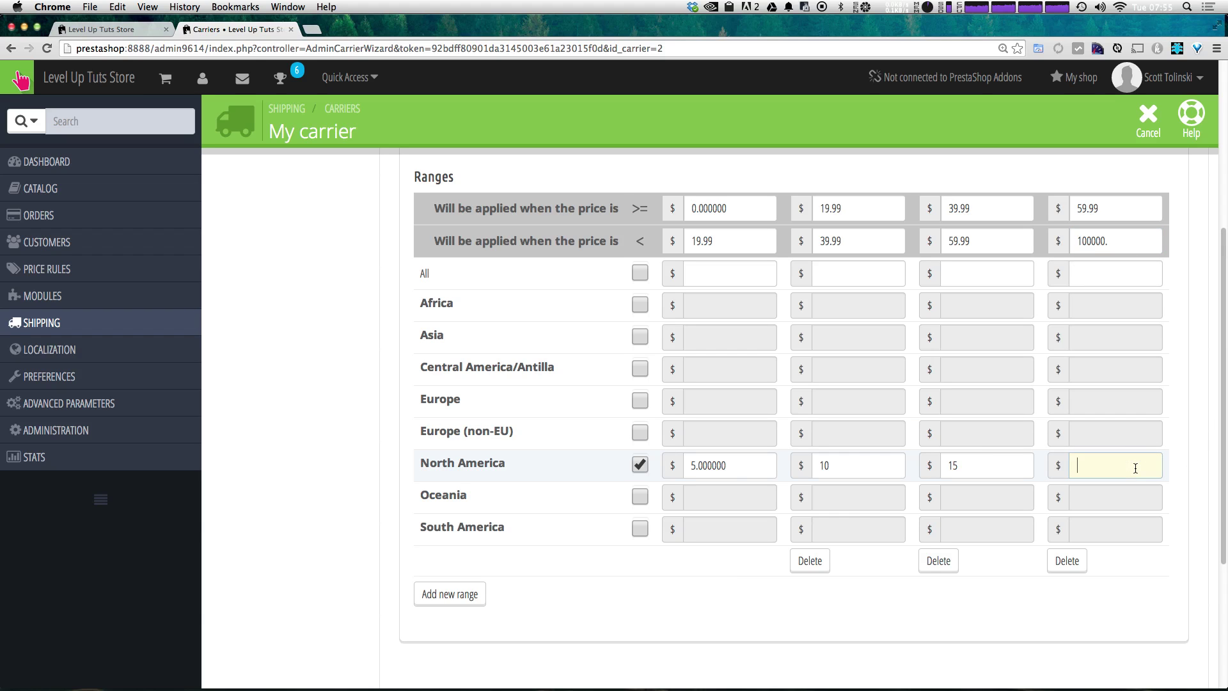
text(25)
click(995, 454)
click(847, 466)
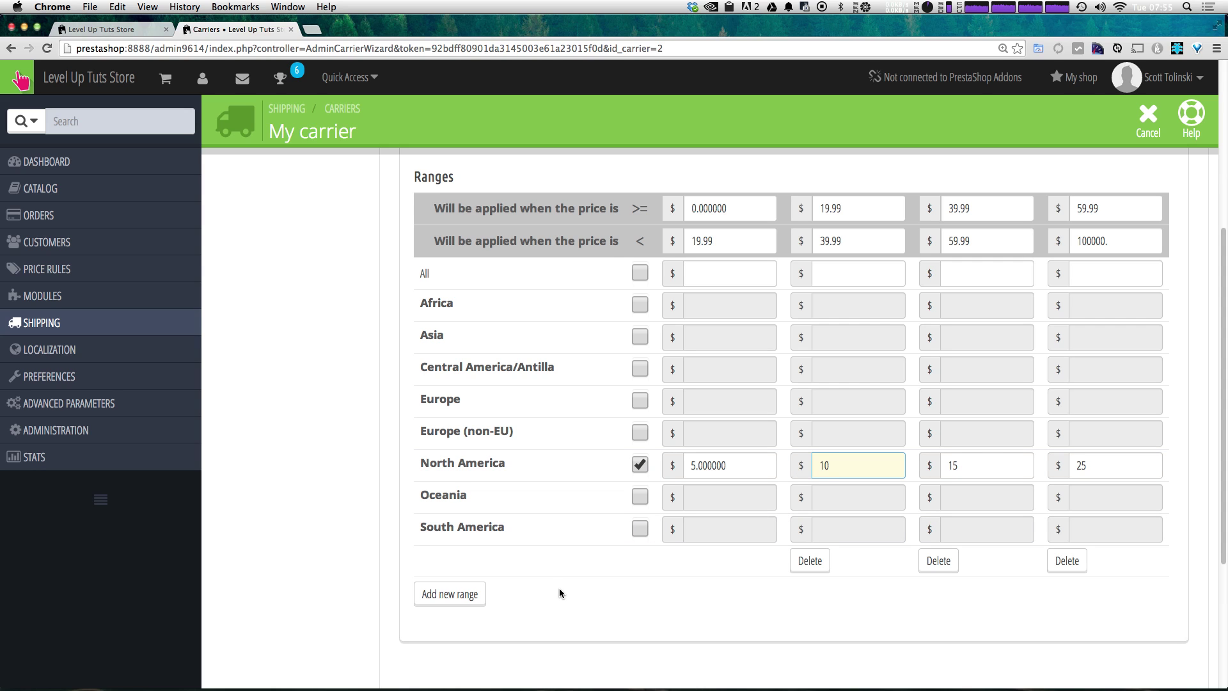
Step: Leave package size and weight limits at 0 with Visitor, Guest and Customer groups allowed
scroll(559, 593, up, 5)
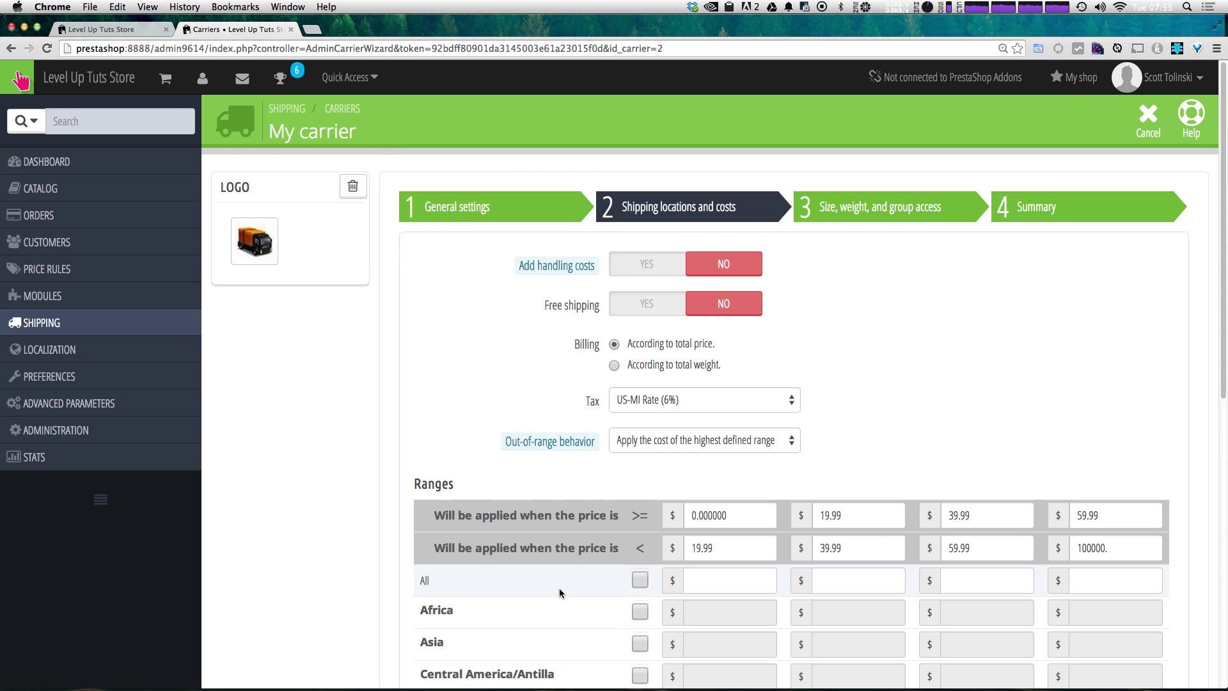
click(888, 213)
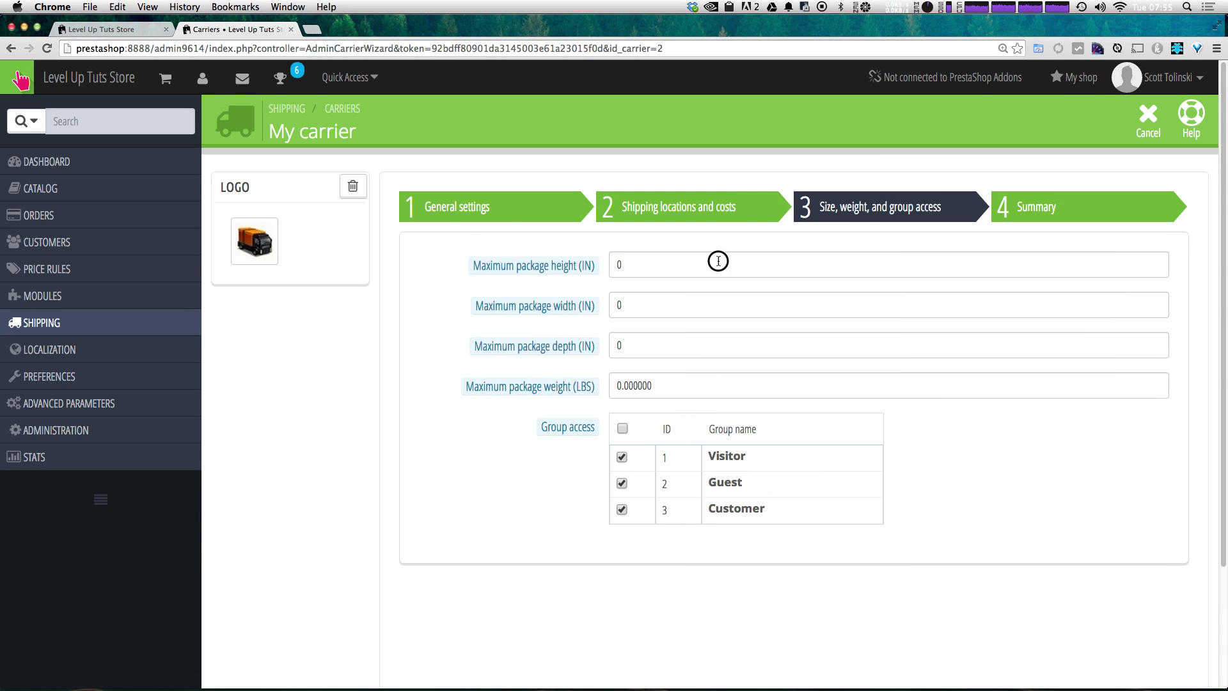
click(716, 259)
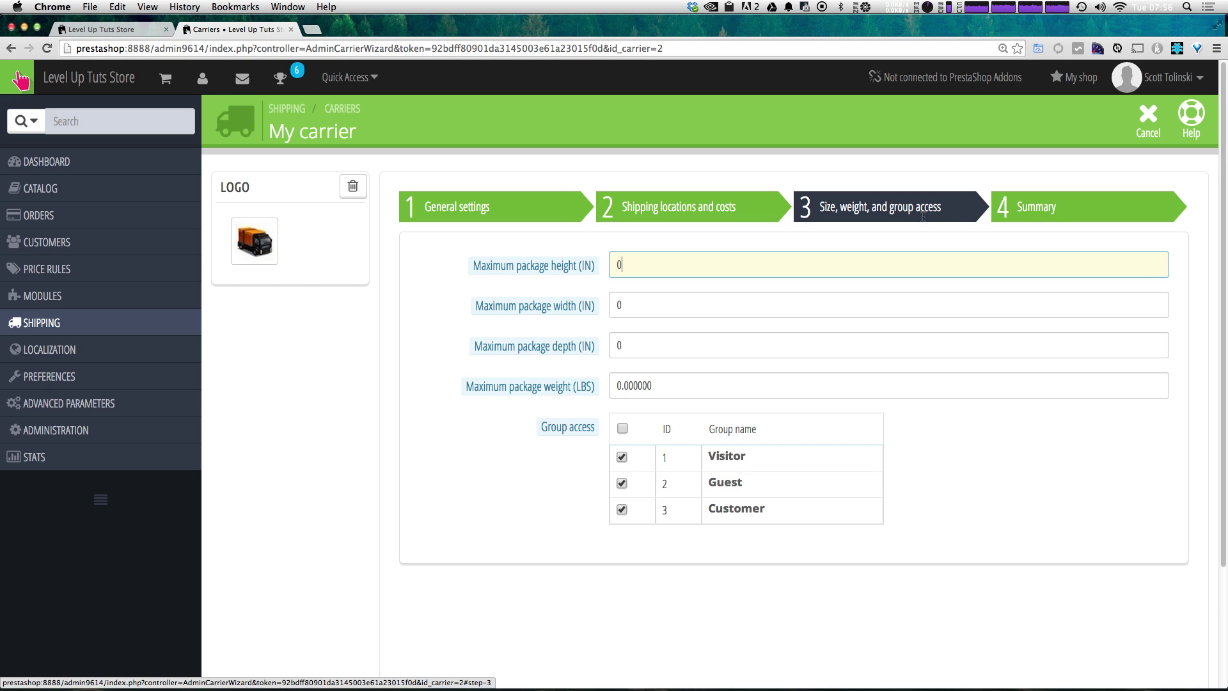
click(1072, 222)
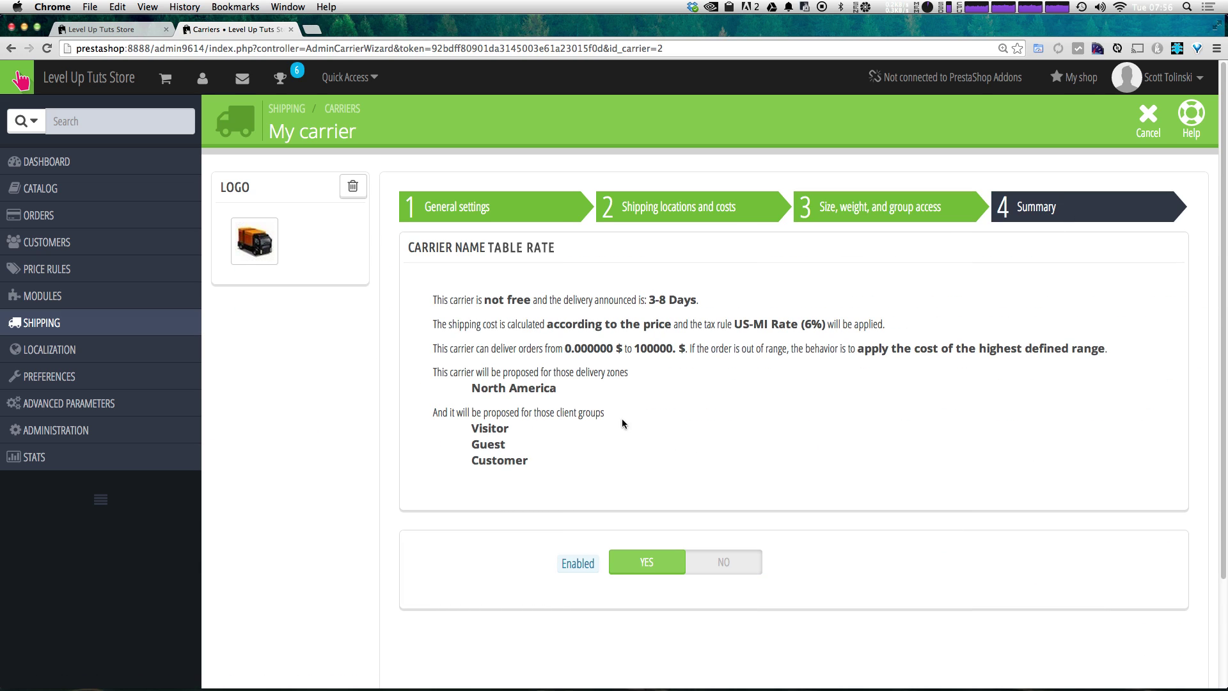
Step: Review the summary: not free, 3-8 Days, price-based with US-MI 6% tax, North America zone
drag(458, 299, 642, 300)
drag(645, 300, 678, 293)
drag(455, 316, 581, 307)
click(584, 320)
drag(498, 350, 433, 349)
click(561, 346)
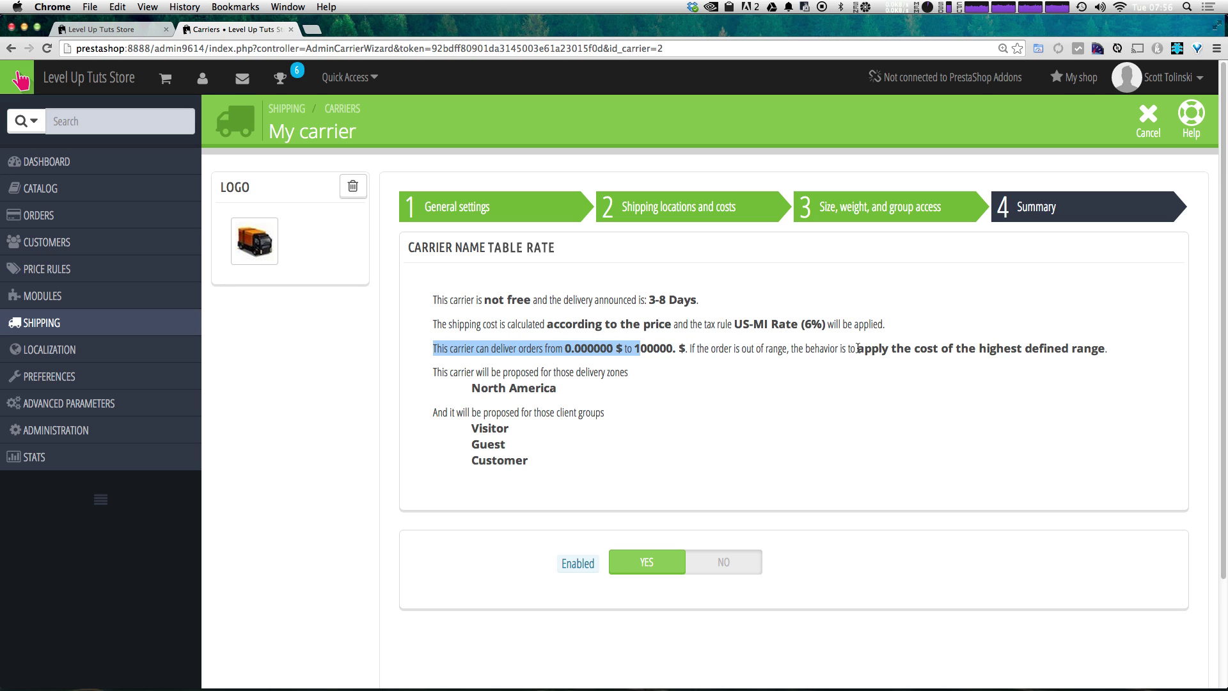
click(857, 348)
drag(770, 349, 891, 348)
click(954, 350)
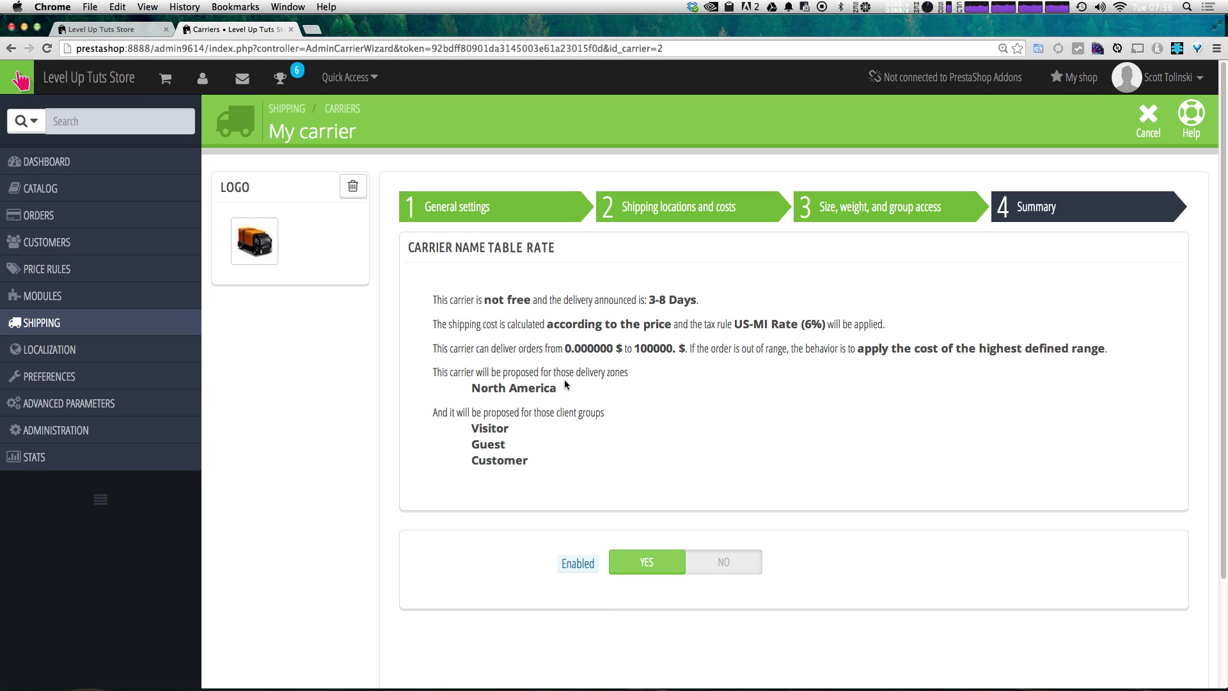
drag(516, 373, 530, 458)
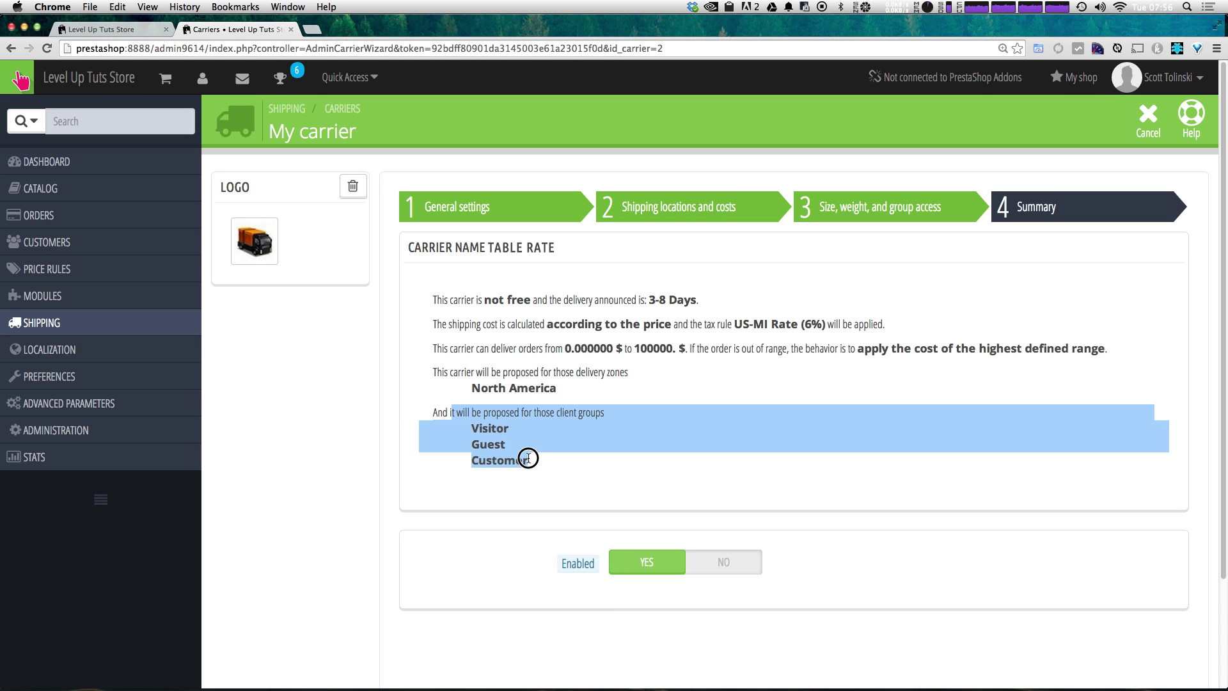
click(530, 458)
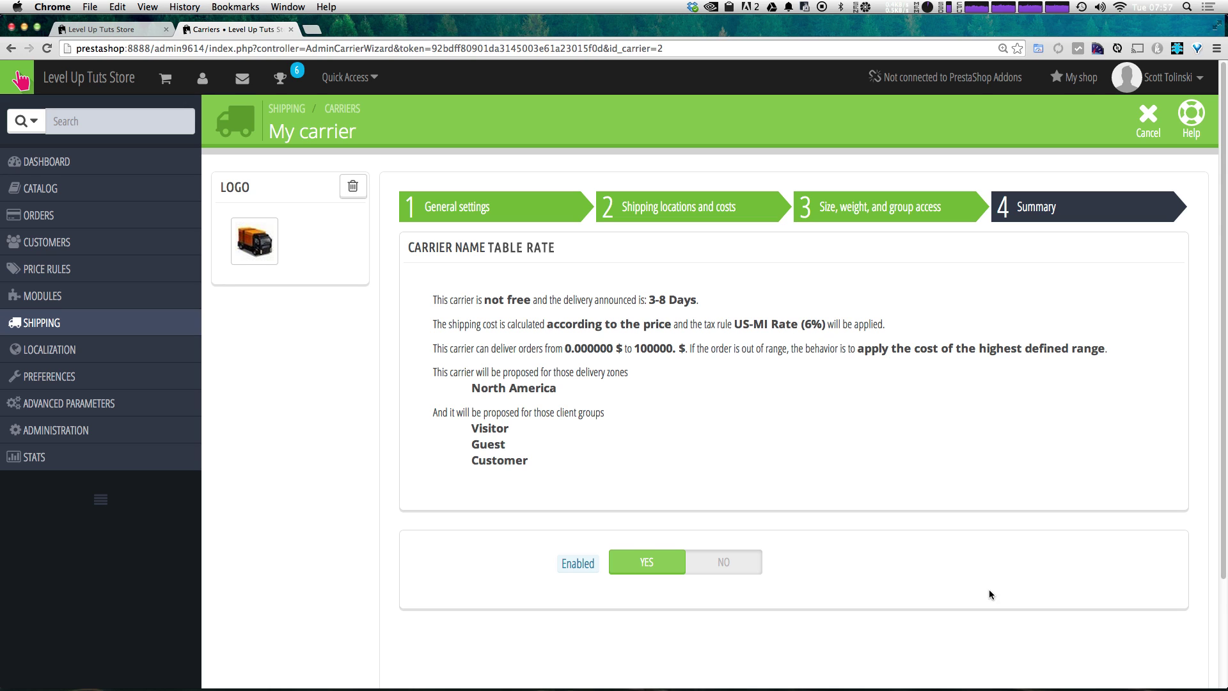
scroll(864, 423, down, 4)
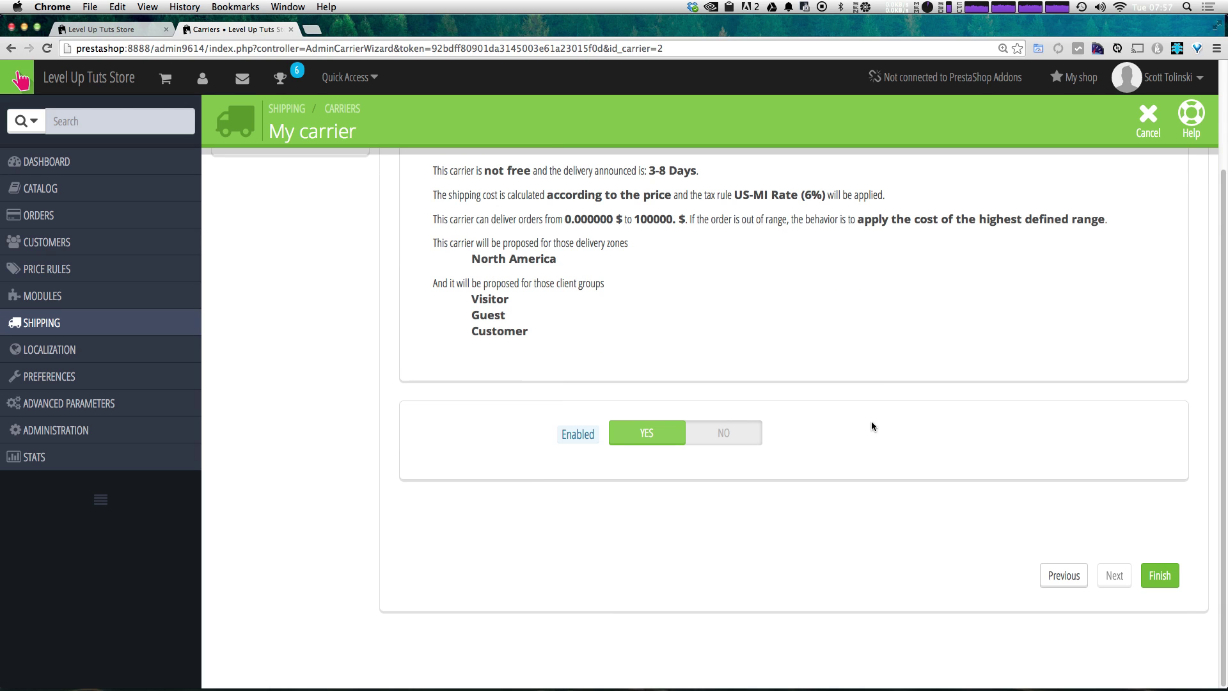
Step: Finish the Table Rate carrier and check storefront checkout shows it at $15.00
click(1153, 579)
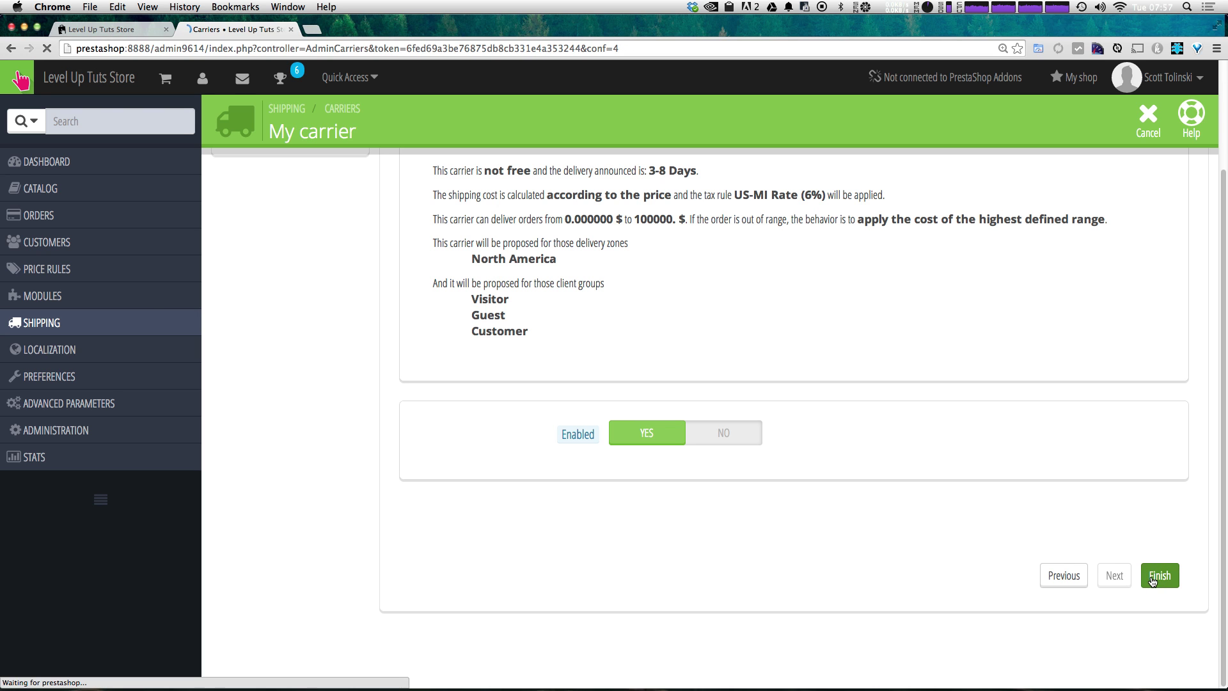
click(130, 32)
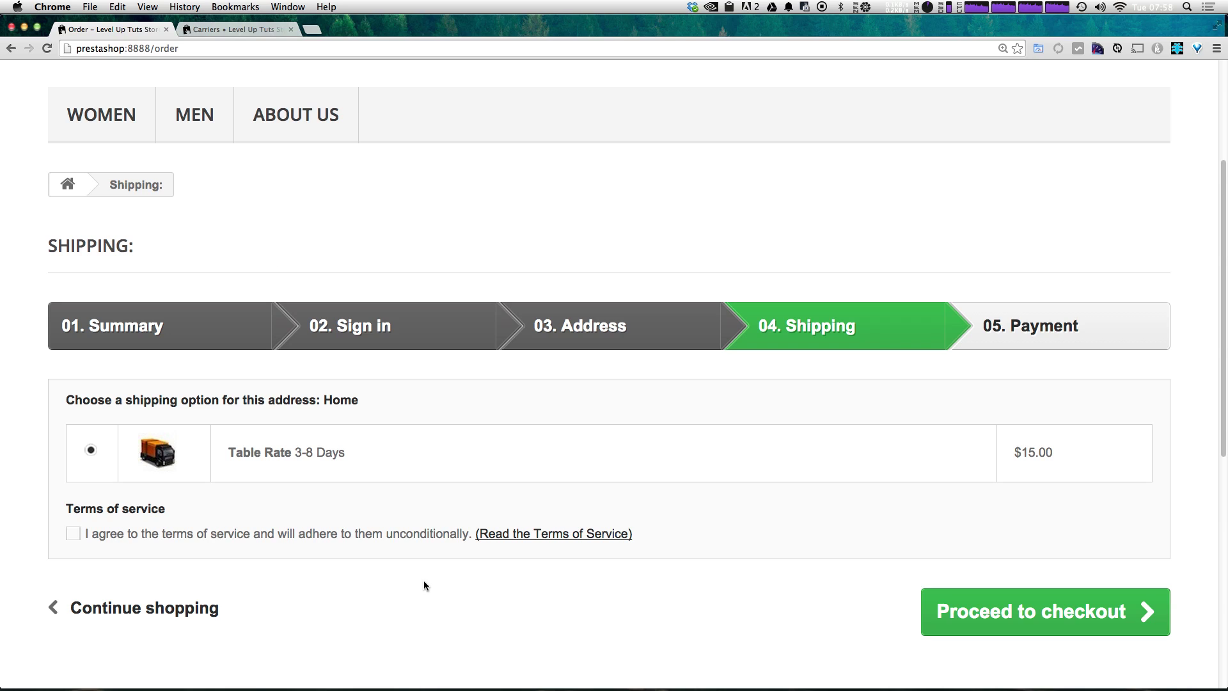
scroll(430, 572, up, 5)
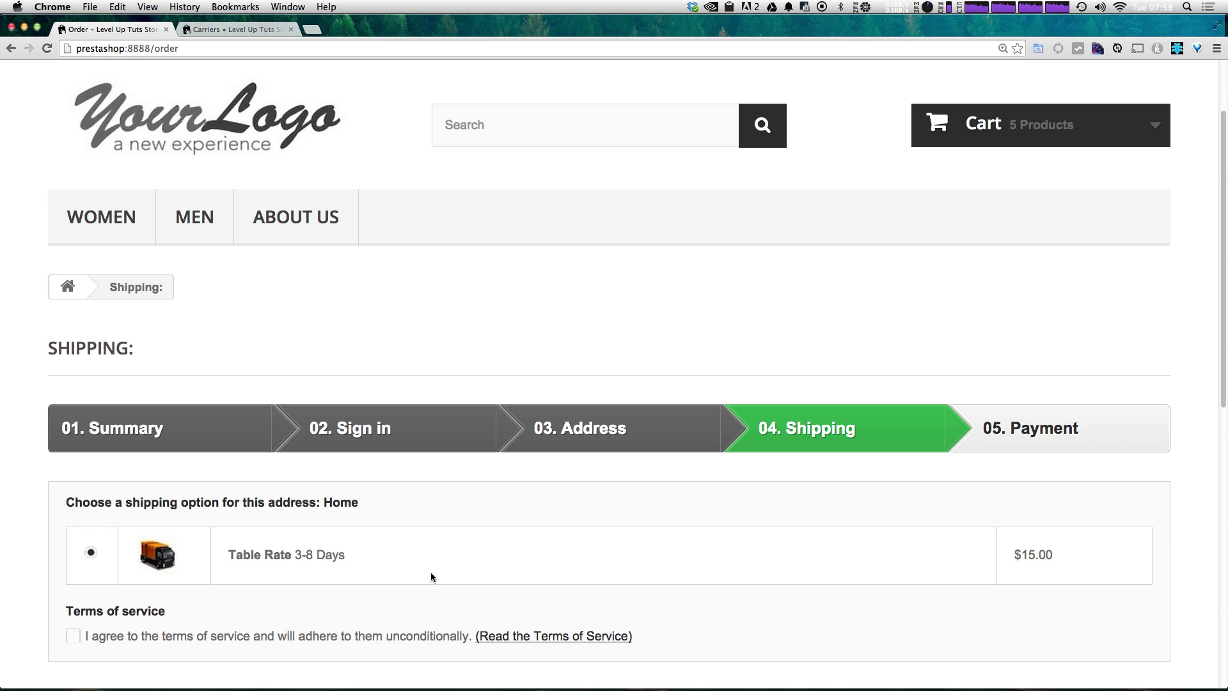
scroll(431, 577, down, 5)
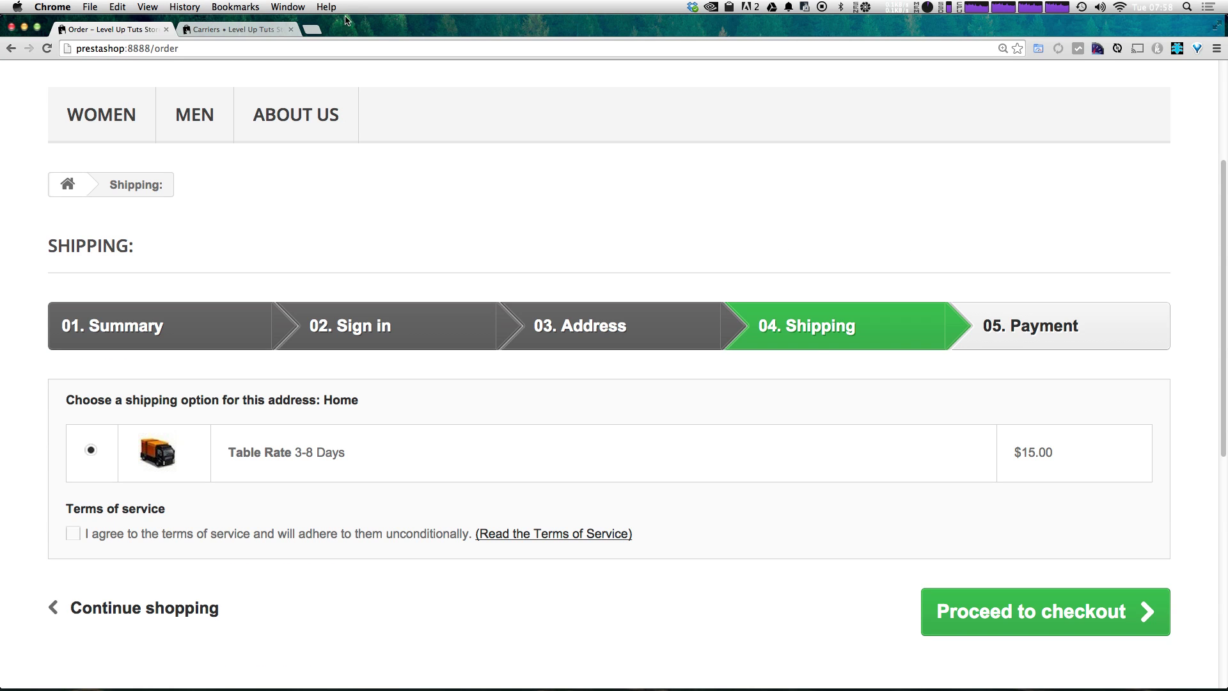
click(276, 27)
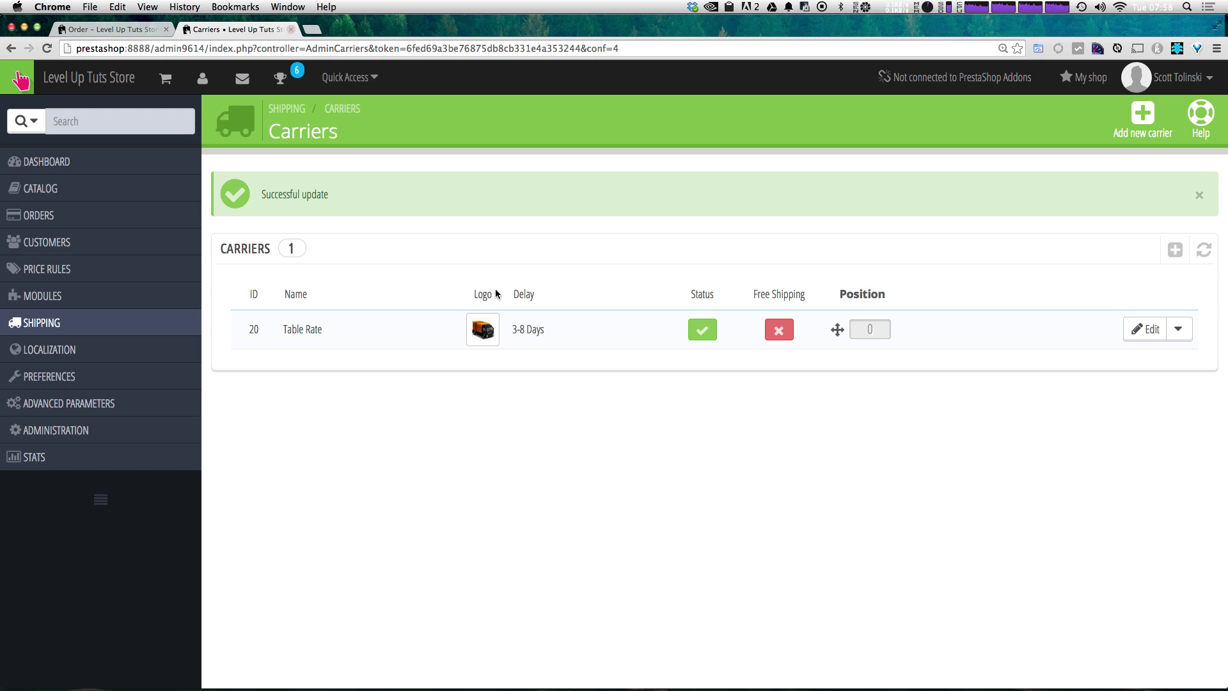
click(343, 344)
click(698, 193)
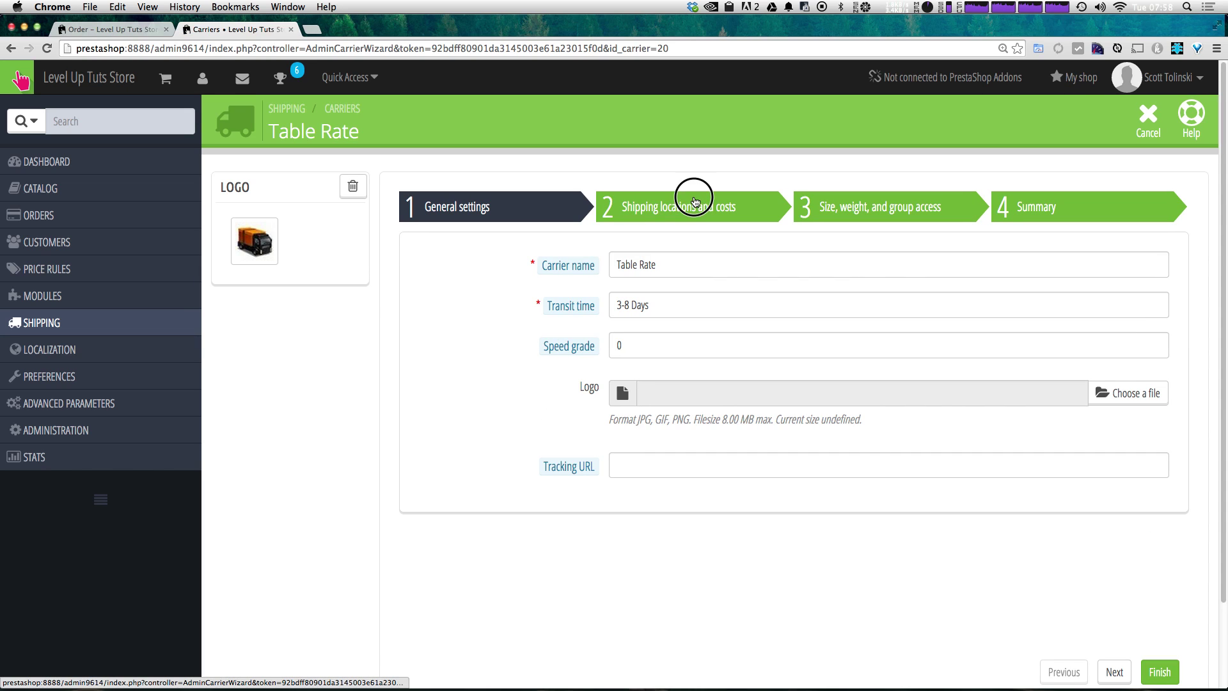
scroll(953, 424, down, 3)
scroll(954, 425, down, 3)
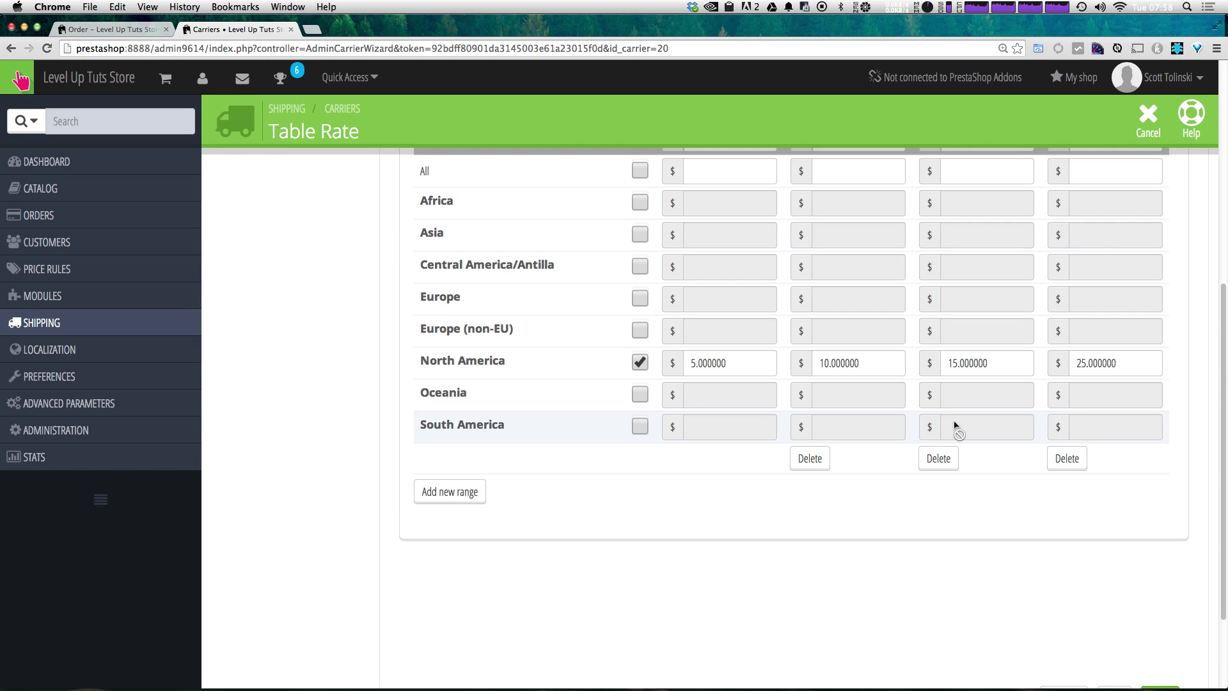
scroll(954, 426, up, 3)
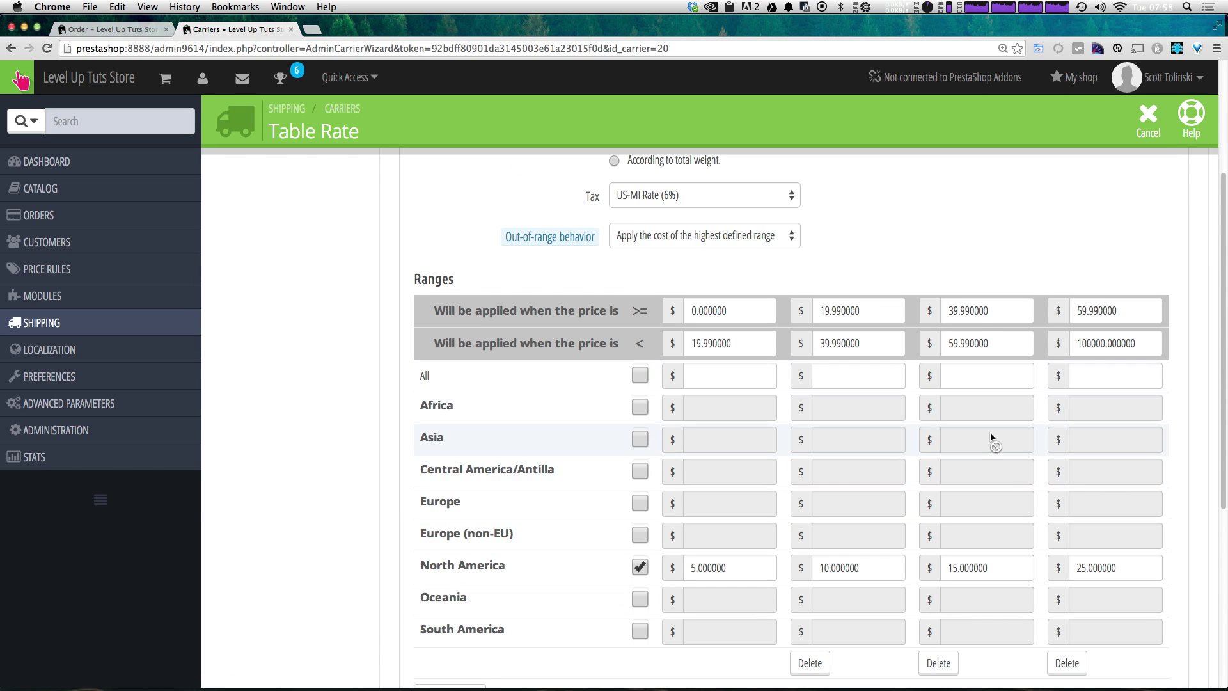
click(128, 30)
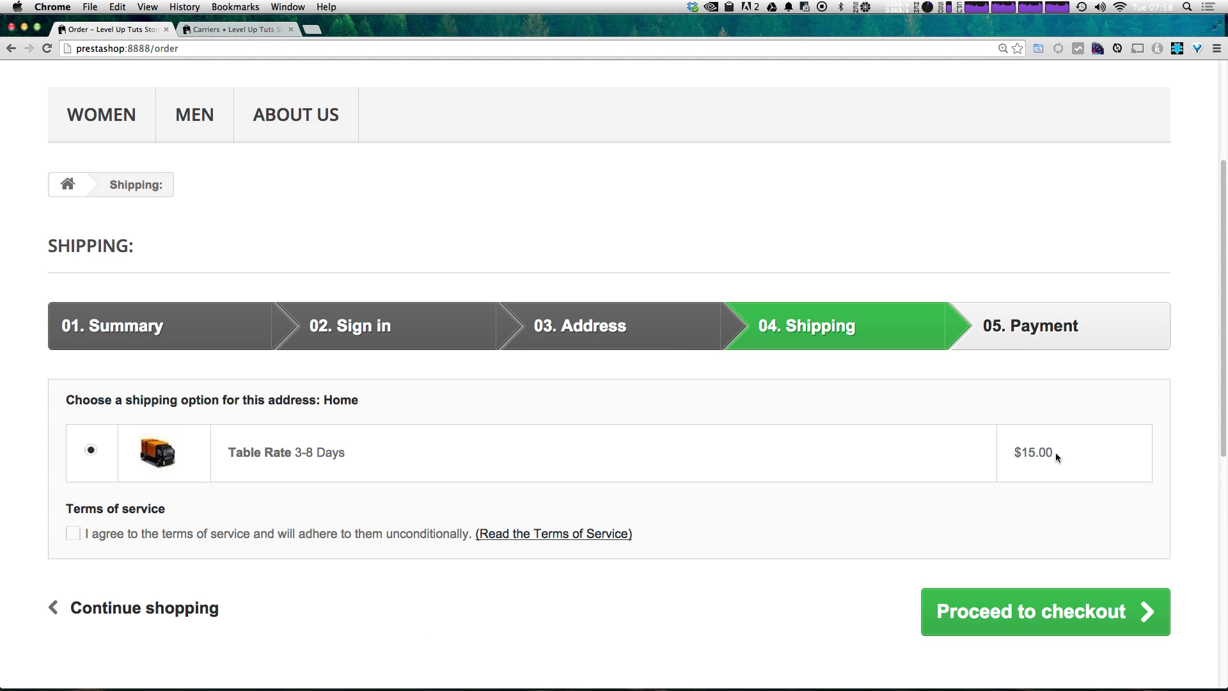
drag(1055, 453, 1026, 451)
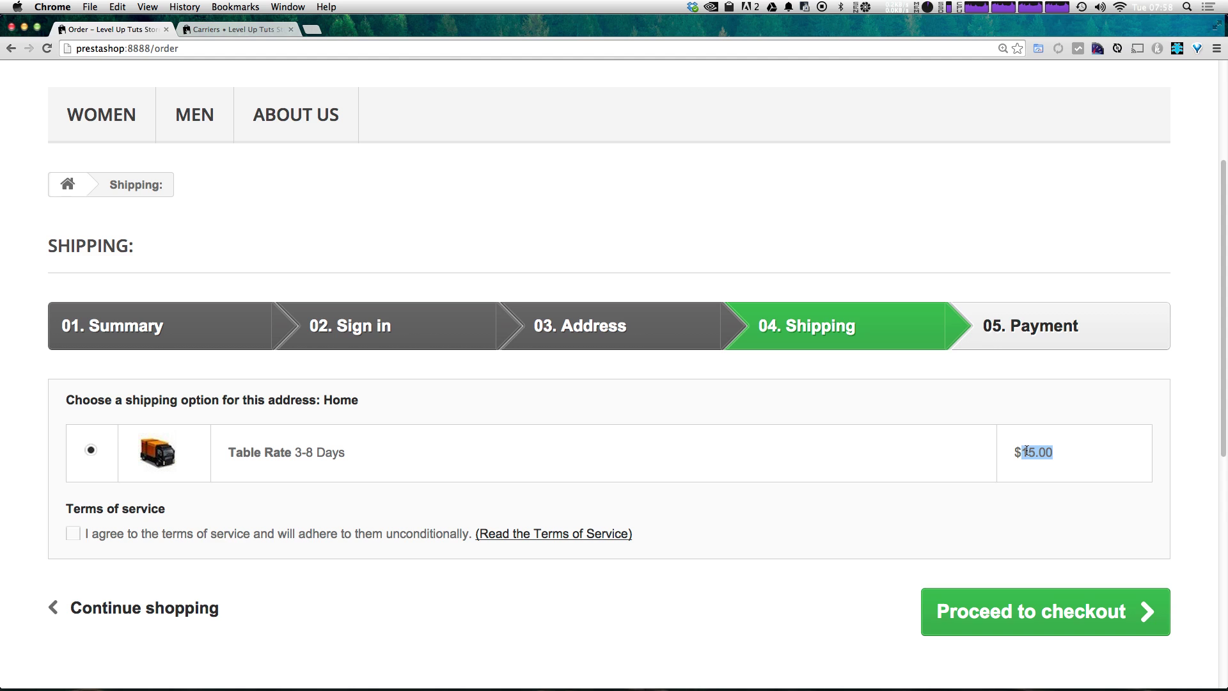